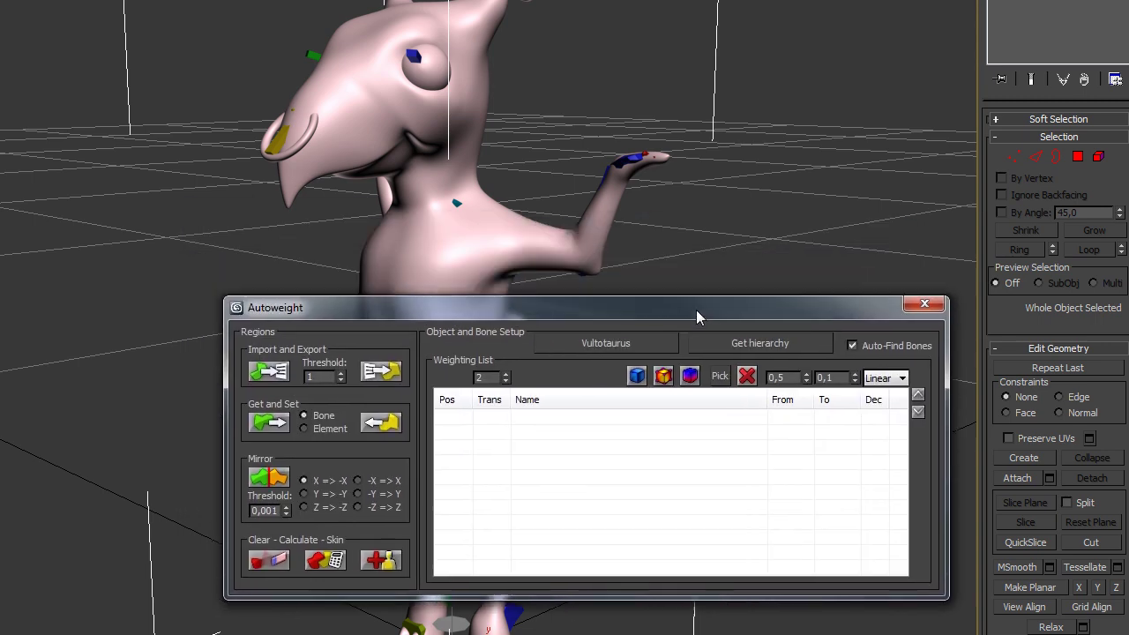
# Move the Autoweight dialog clear of the model and pick the Vultotaurus mesh as the object to weight.
pyautogui.moveTo(696, 310); pyautogui.dragTo(816, 350)
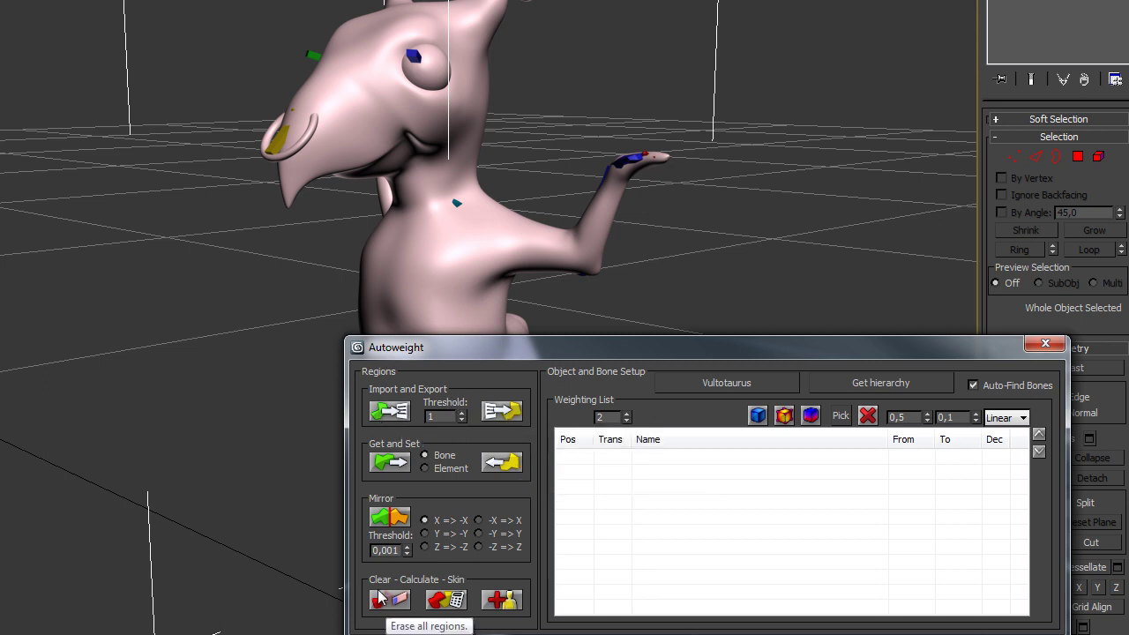
pyautogui.moveTo(745, 350); pyautogui.dragTo(911, 337)
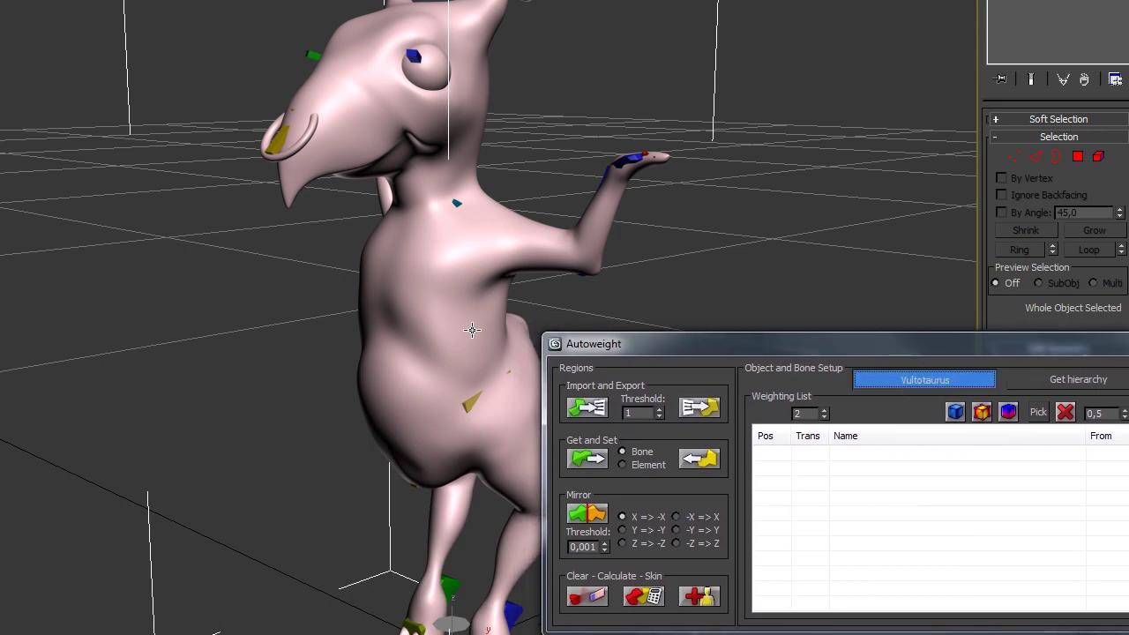
pyautogui.click(511, 370)
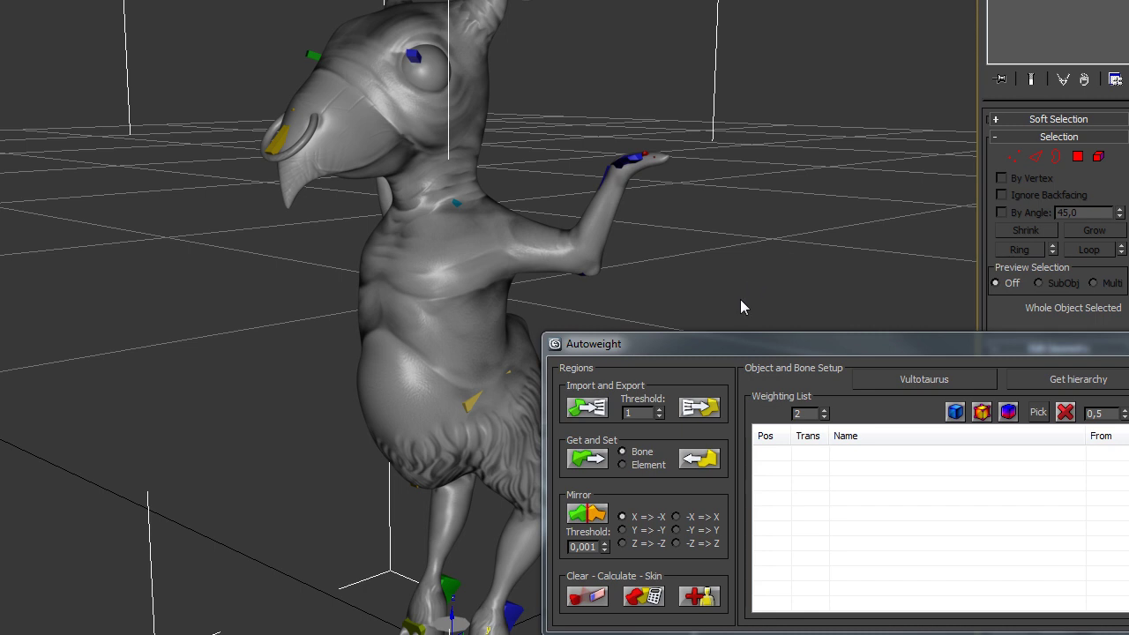
# Set up coloured regions on the whole mesh automatically from the bones and inspect them from several sides.
pyautogui.keyDown('alt'); pyautogui.moveTo(741, 300); pyautogui.dragTo(822, 257, button='middle'); pyautogui.keyUp('alt')
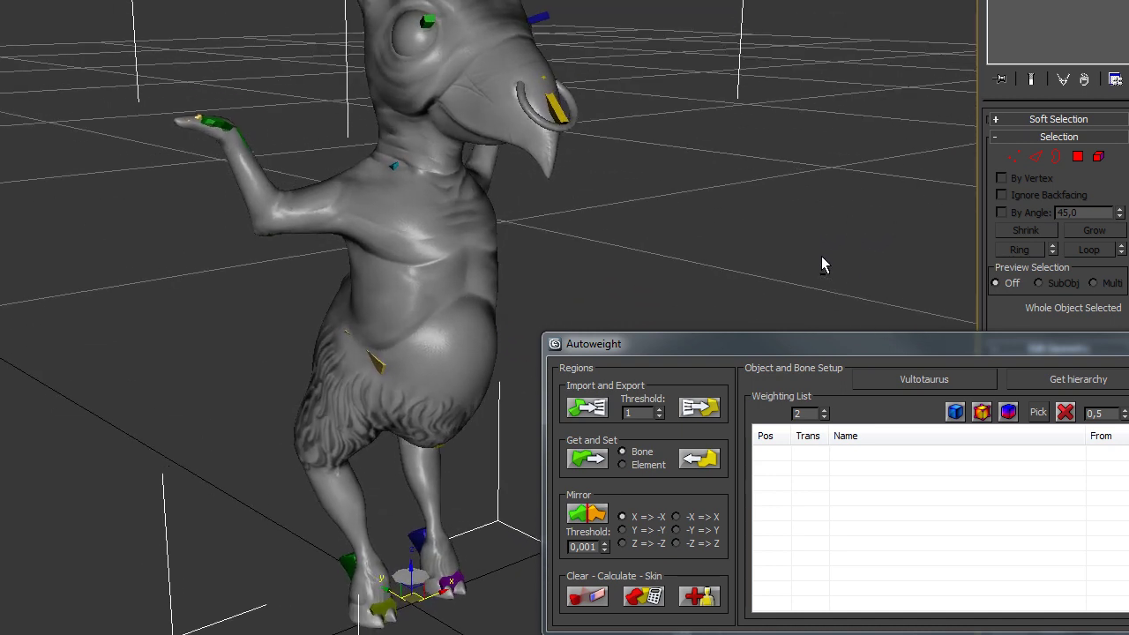
pyautogui.click(582, 461)
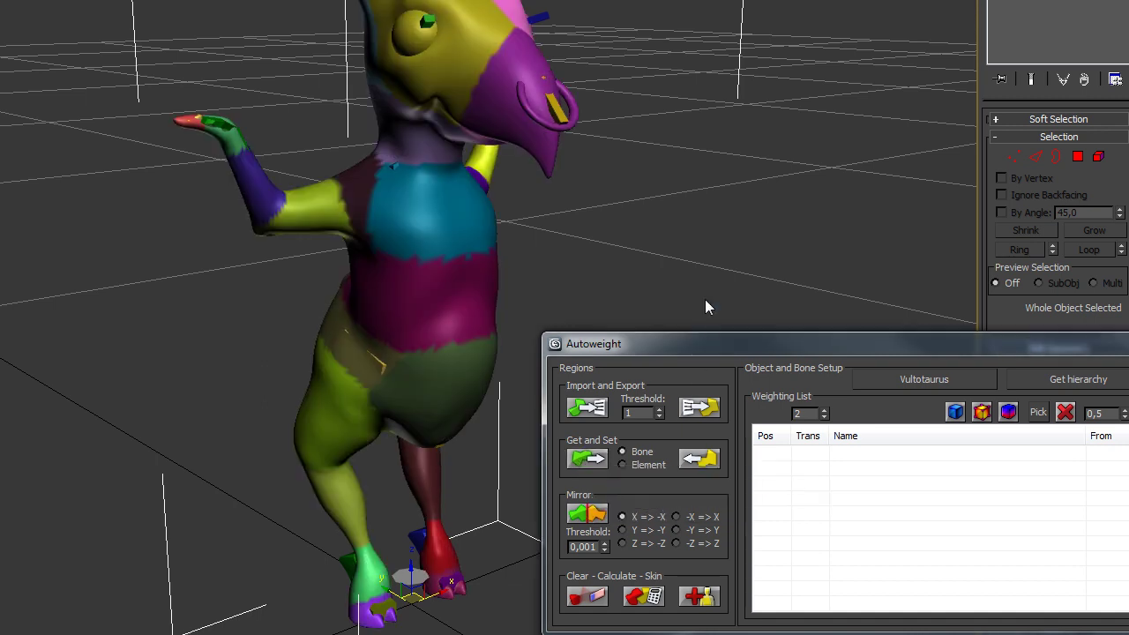
pyautogui.moveTo(706, 301)
pyautogui.keyDown('alt'); pyautogui.mouseDown(button='middle')
pyautogui.moveTo(777, 245)
pyautogui.moveTo(870, 242)
pyautogui.moveTo(855, 219)
pyautogui.moveTo(859, 244)
pyautogui.moveTo(664, 258)
pyautogui.mouseUp(button='middle'); pyautogui.keyUp('alt')
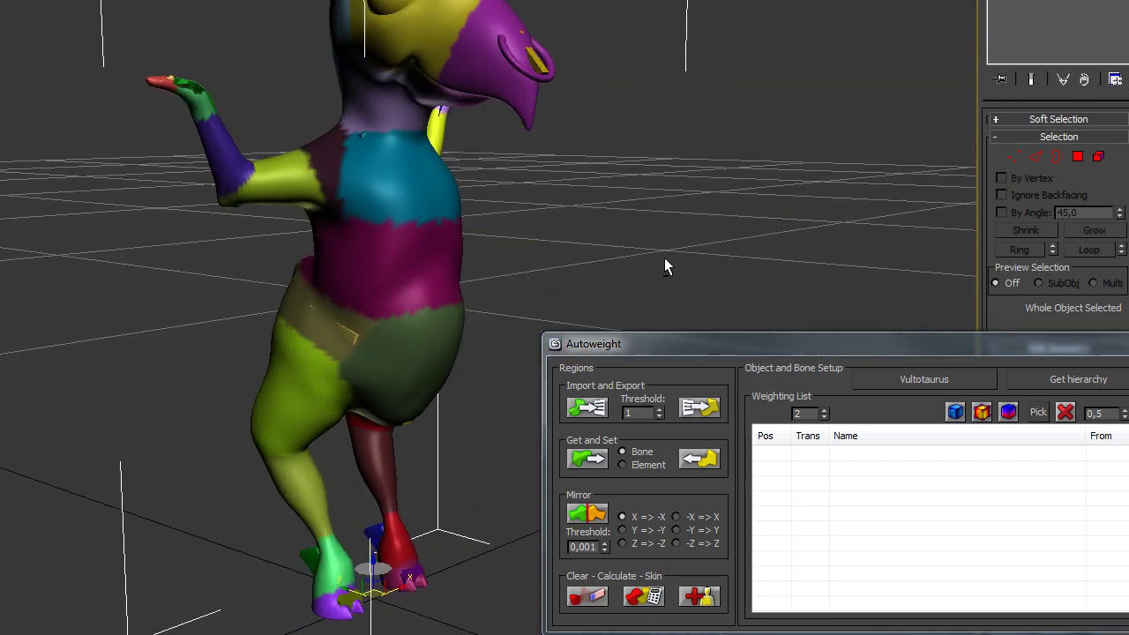
pyautogui.keyDown('alt'); pyautogui.moveTo(554, 259); pyautogui.dragTo(407, 256, button='middle'); pyautogui.keyUp('alt')
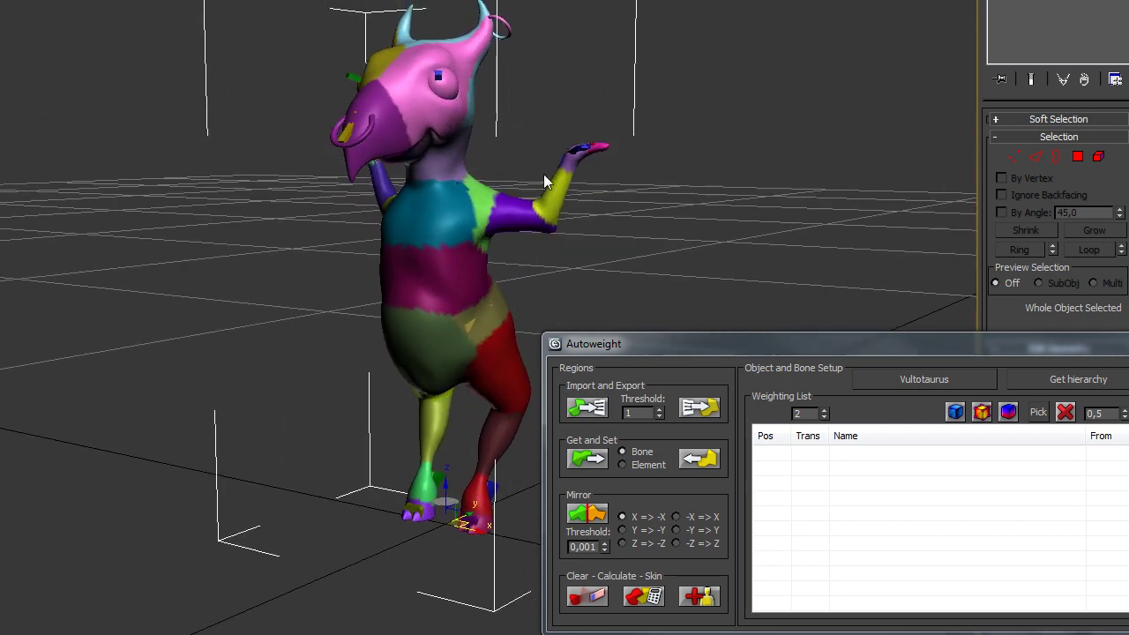
pyautogui.keyDown('alt'); pyautogui.moveTo(608, 182); pyautogui.dragTo(812, 205, button='middle'); pyautogui.keyUp('alt')
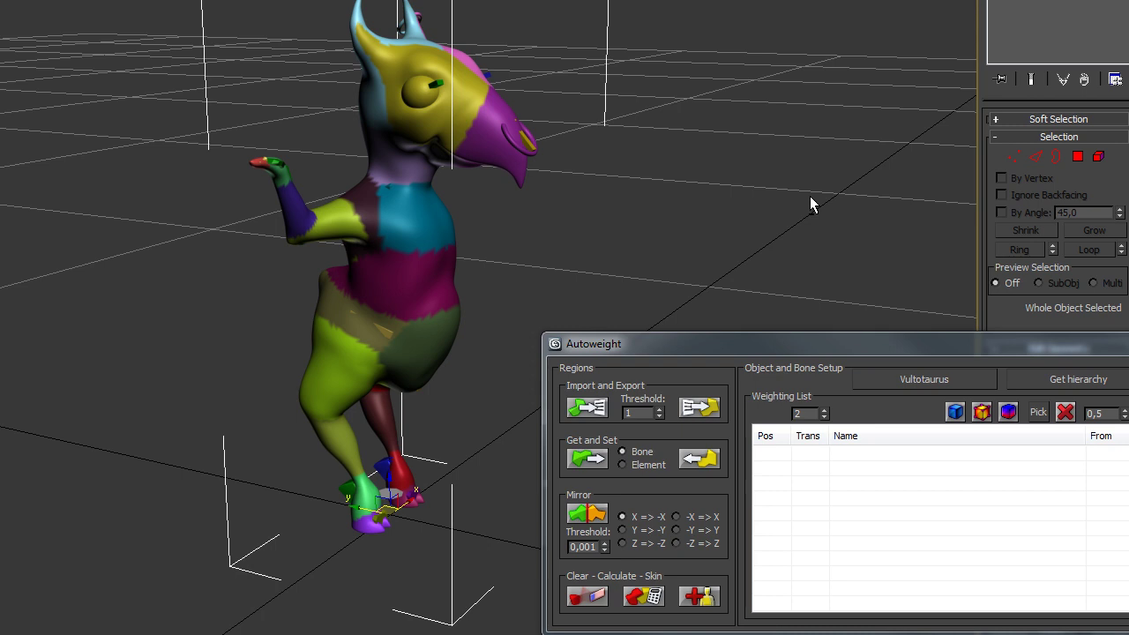
pyautogui.keyDown('alt'); pyautogui.moveTo(809, 196); pyautogui.dragTo(688, 280, button='middle'); pyautogui.keyUp('alt')
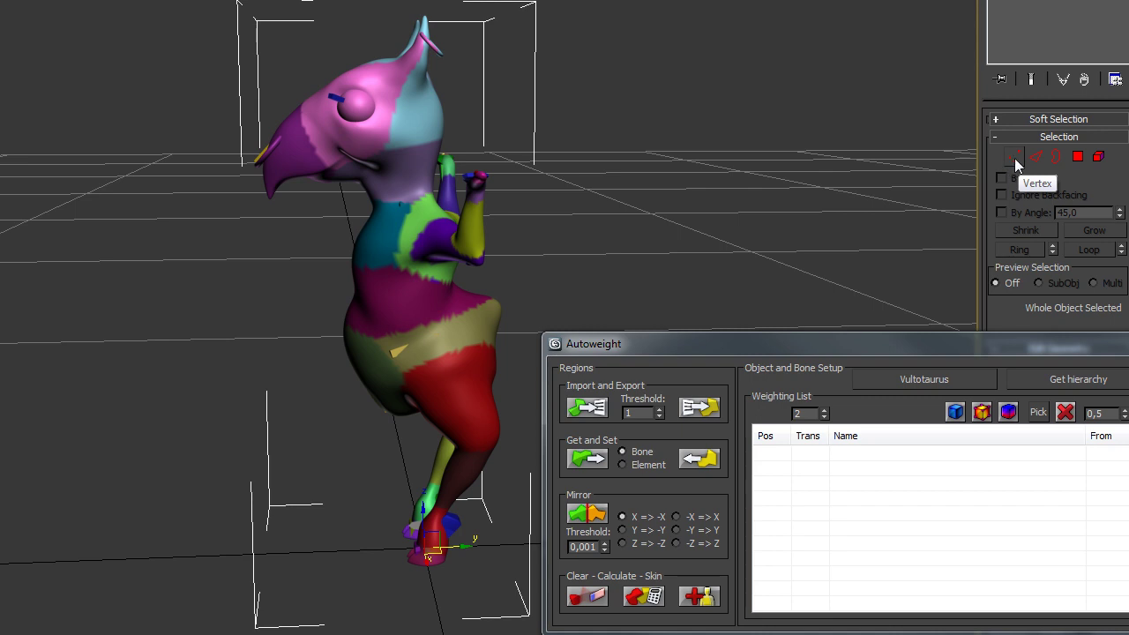
# Select all head and neck regions from a few of their vertices and merge them into one new region.
pyautogui.click(1014, 158)
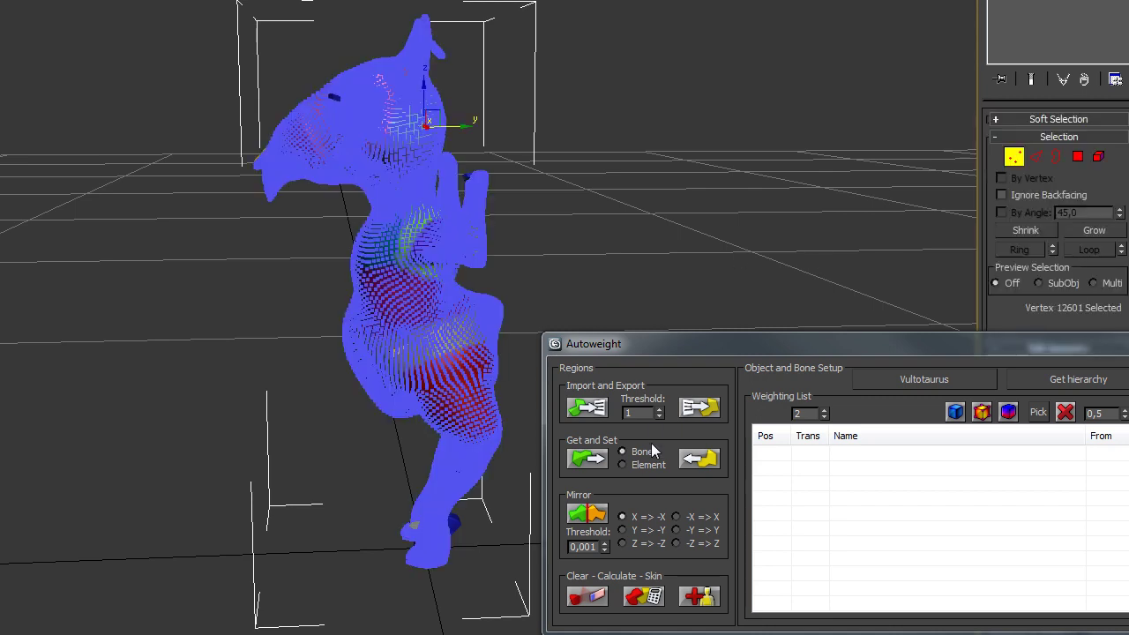
pyautogui.scroll(5, 604, 134)
pyautogui.click(574, 155)
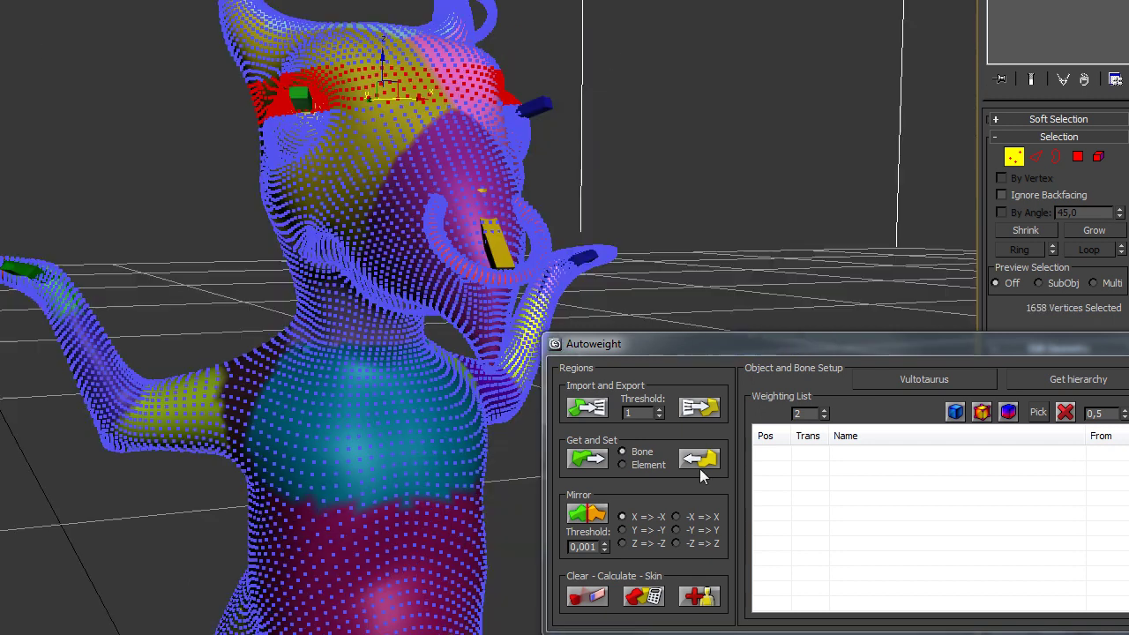
pyautogui.click(693, 460)
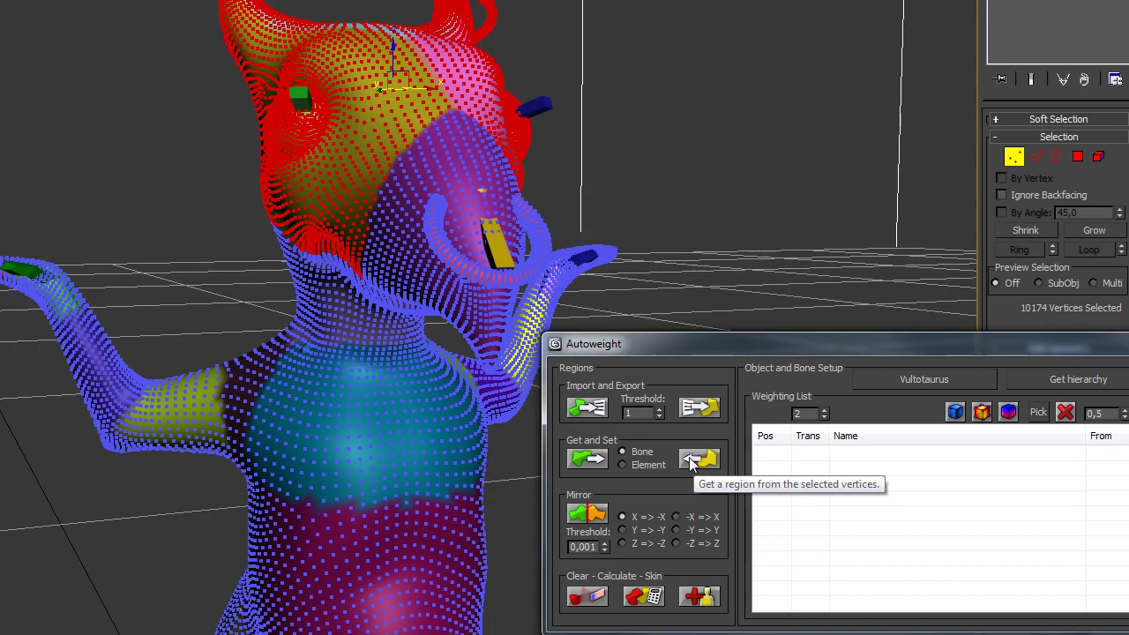
pyautogui.keyDown('alt'); pyautogui.moveTo(661, 191); pyautogui.dragTo(767, 197, button='middle'); pyautogui.keyUp('alt')
pyautogui.keyDown('ctrl'); pyautogui.moveTo(693, 117); pyautogui.dragTo(603, 204); pyautogui.keyUp('ctrl')
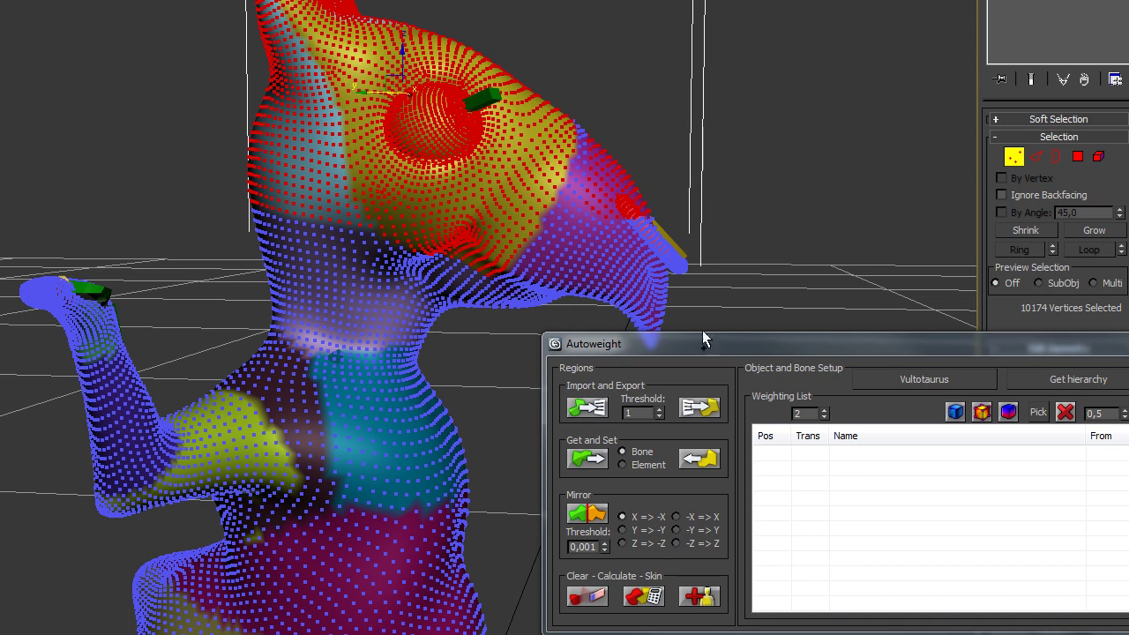
pyautogui.click(602, 412)
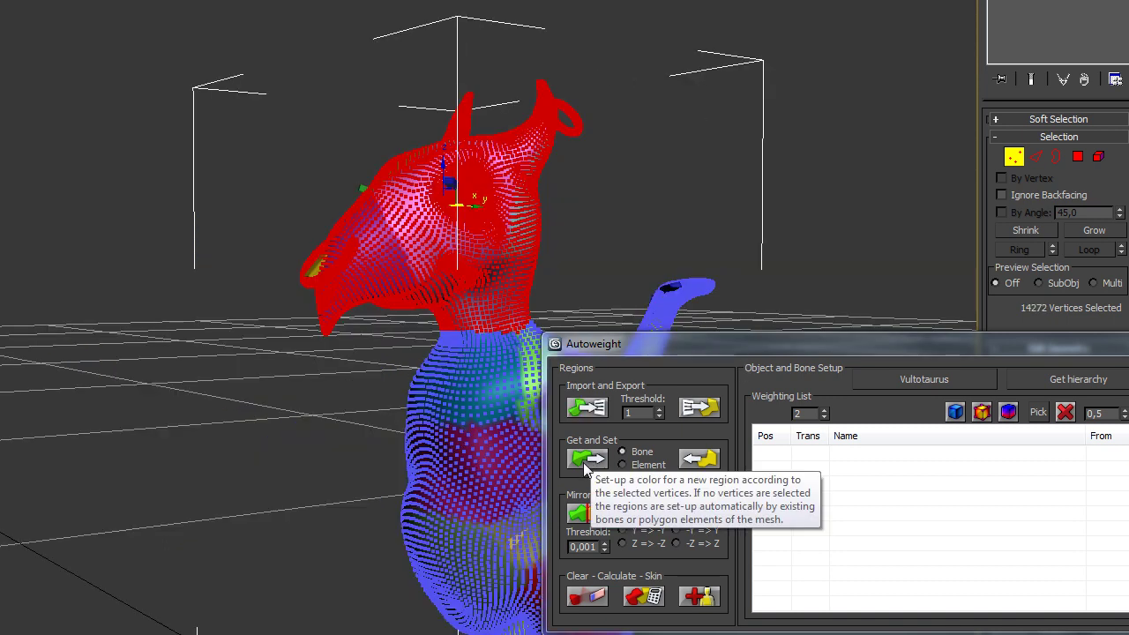
pyautogui.click(586, 457)
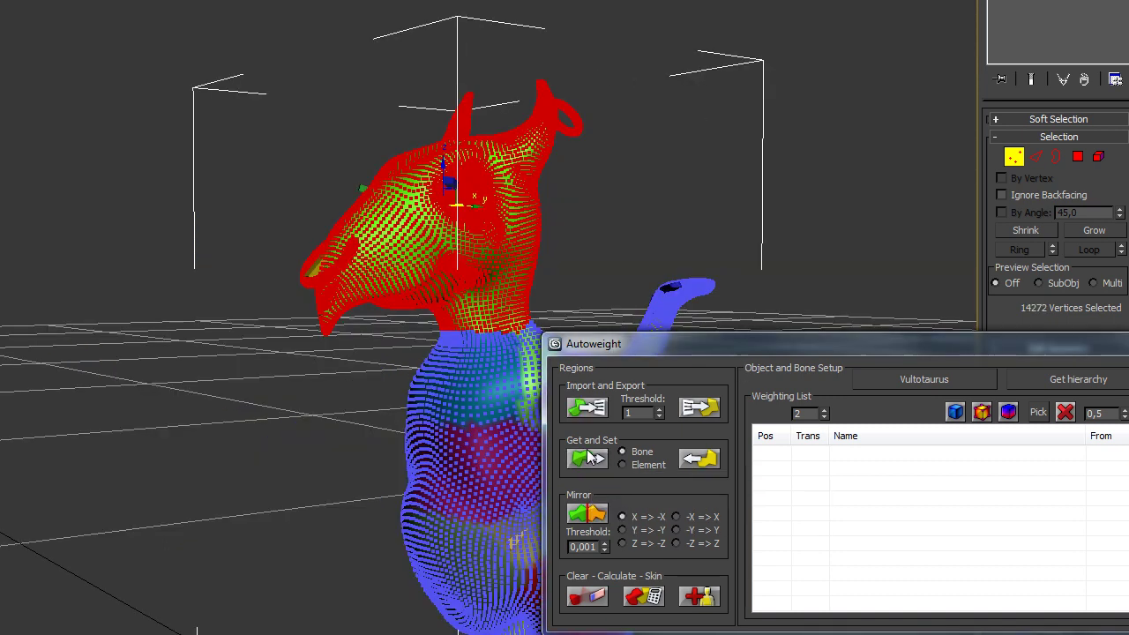
pyautogui.click(678, 209)
pyautogui.keyDown('alt'); pyautogui.moveTo(738, 209); pyautogui.dragTo(711, 288, button='middle'); pyautogui.keyUp('alt')
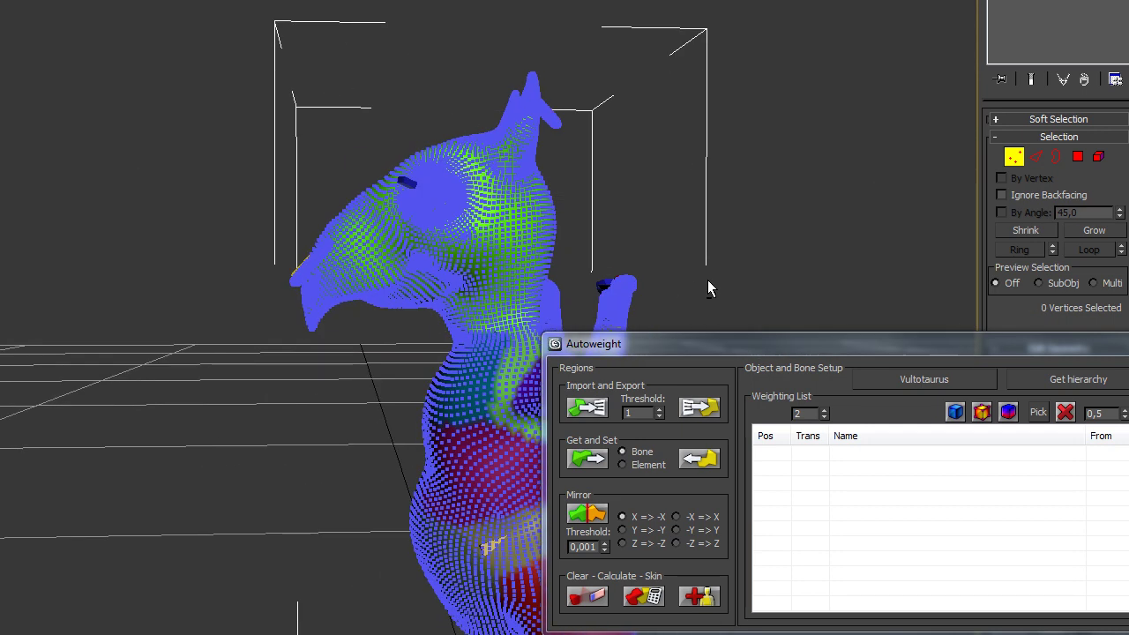
# Select a vertex loop around the neck, grow it by four rows and set it up as a separate region.
pyautogui.click(460, 194)
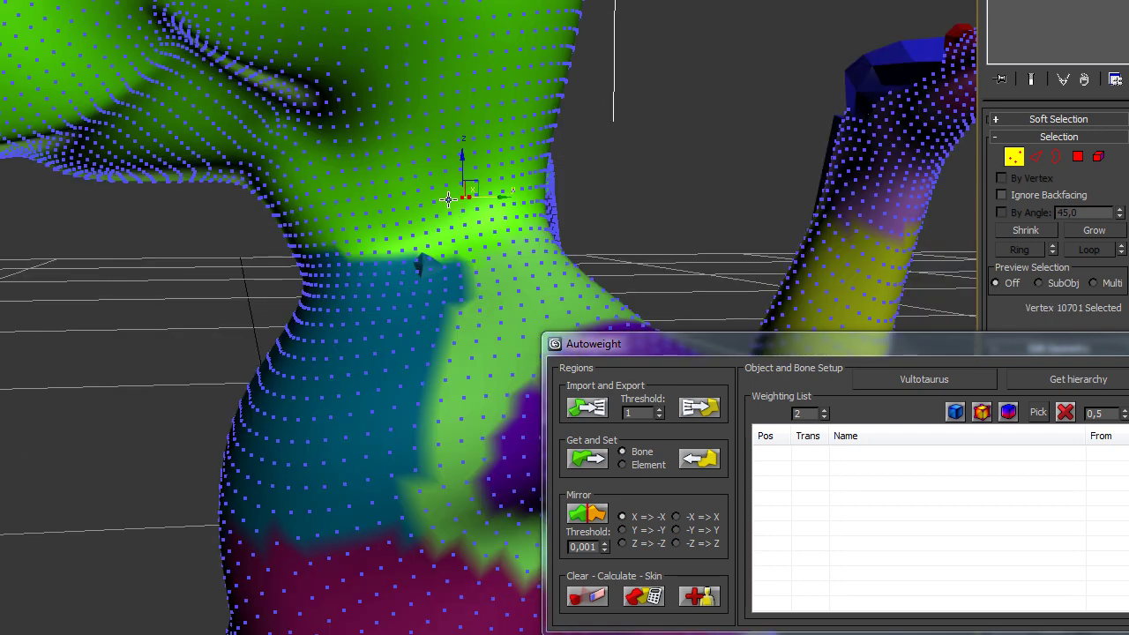
pyautogui.click(1088, 249)
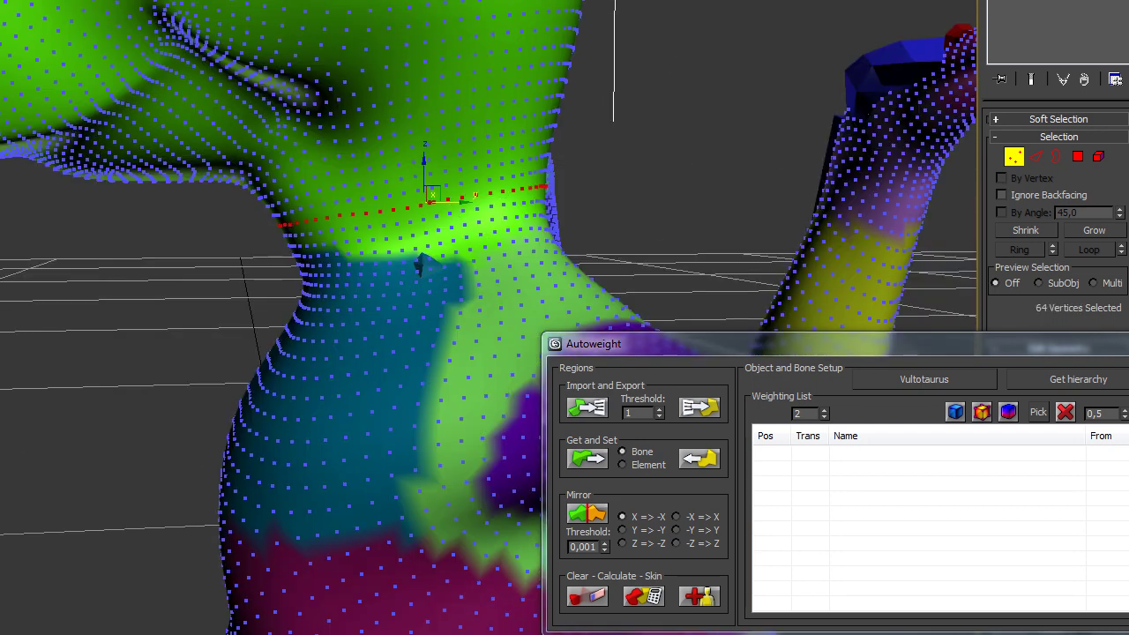
pyautogui.click(1087, 237)
pyautogui.click(1087, 236)
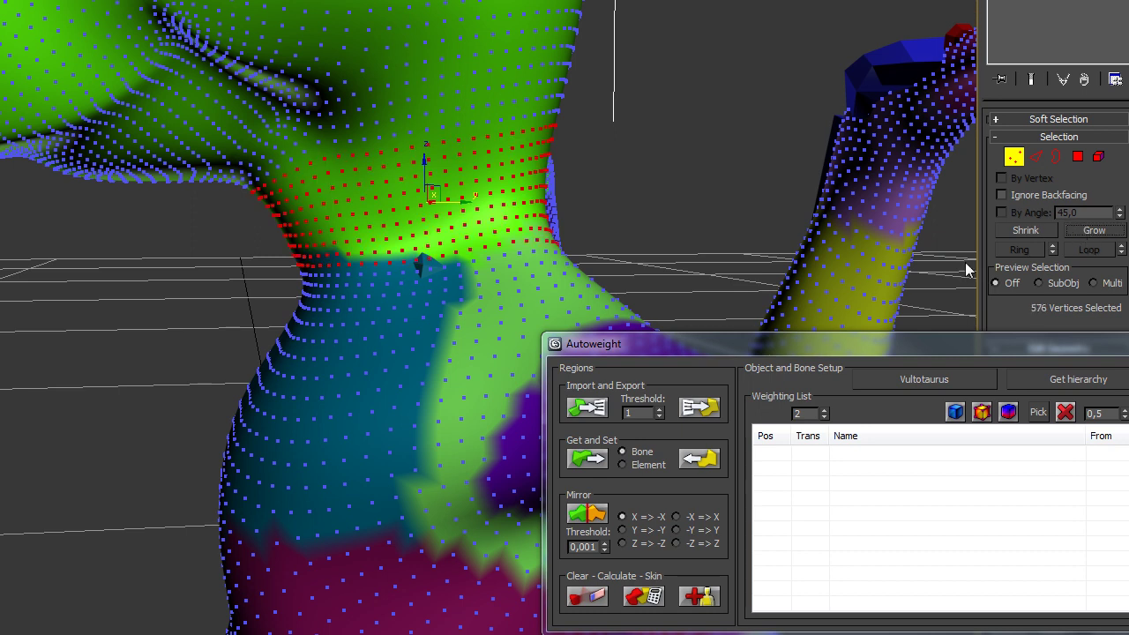
pyautogui.click(598, 461)
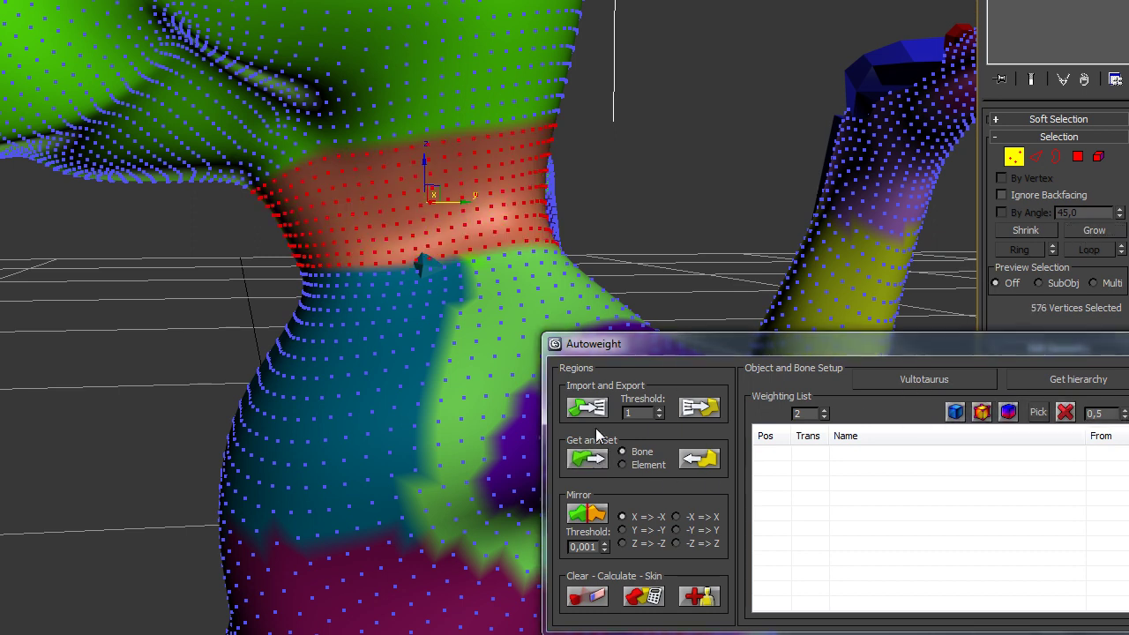
pyautogui.click(691, 219)
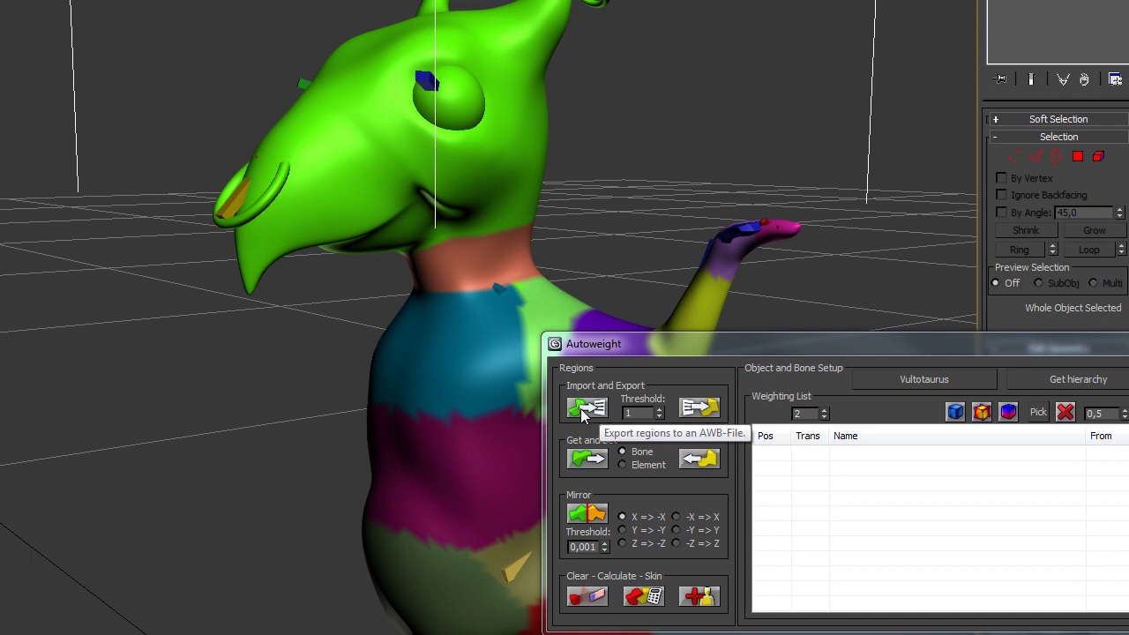
# Export the regions to Vultotaurus.awb, replacing the existing file.
pyautogui.click(584, 409)
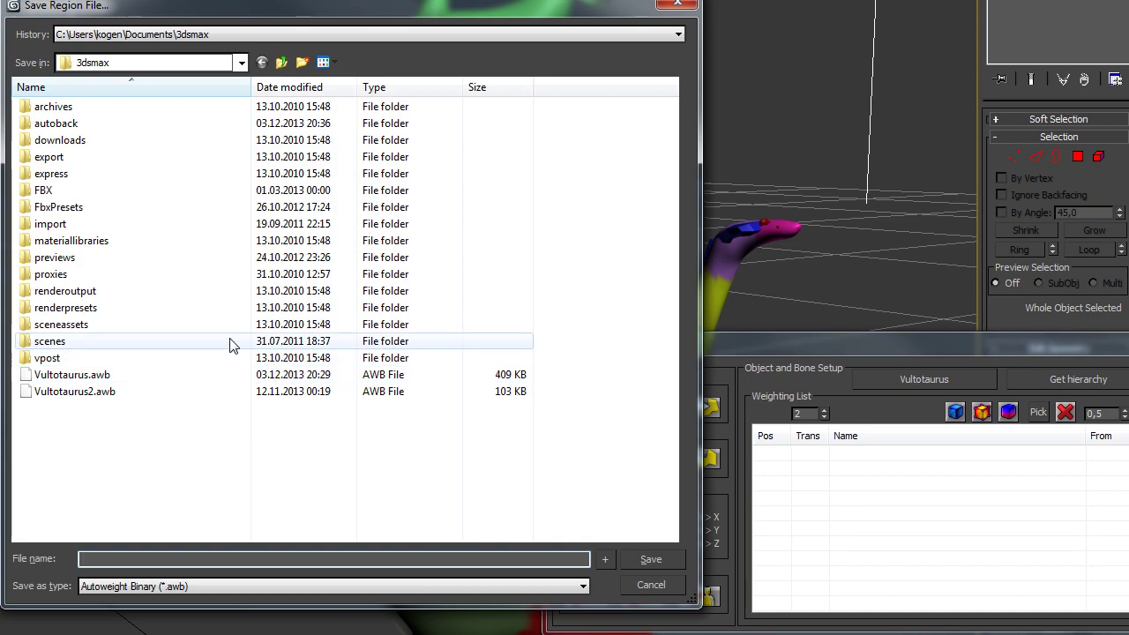
pyautogui.click(75, 374)
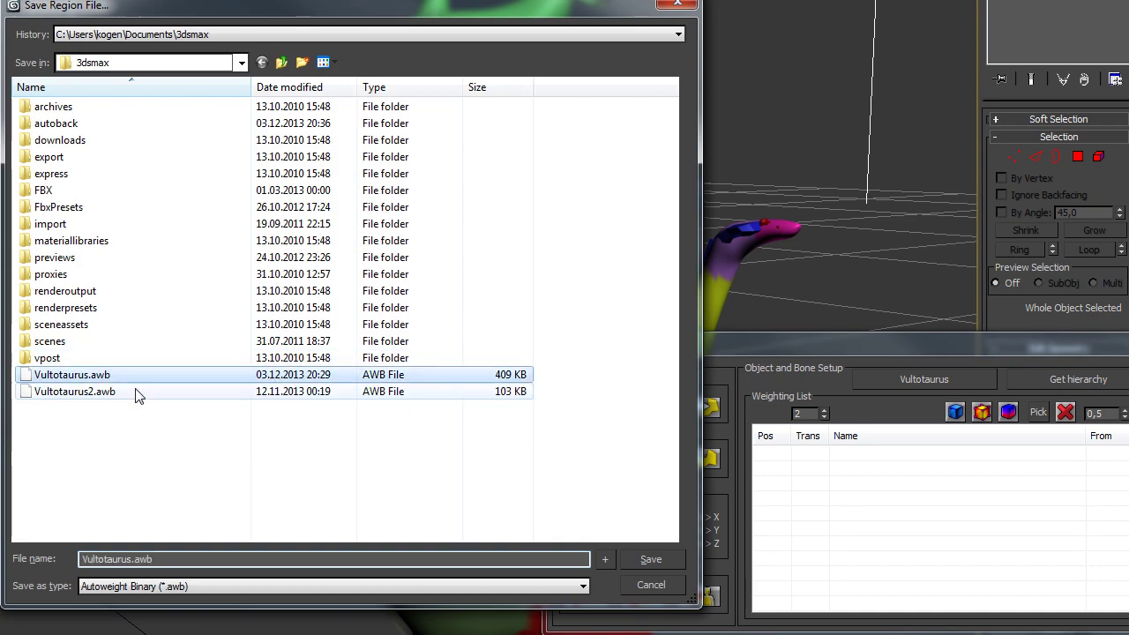
pyautogui.click(649, 559)
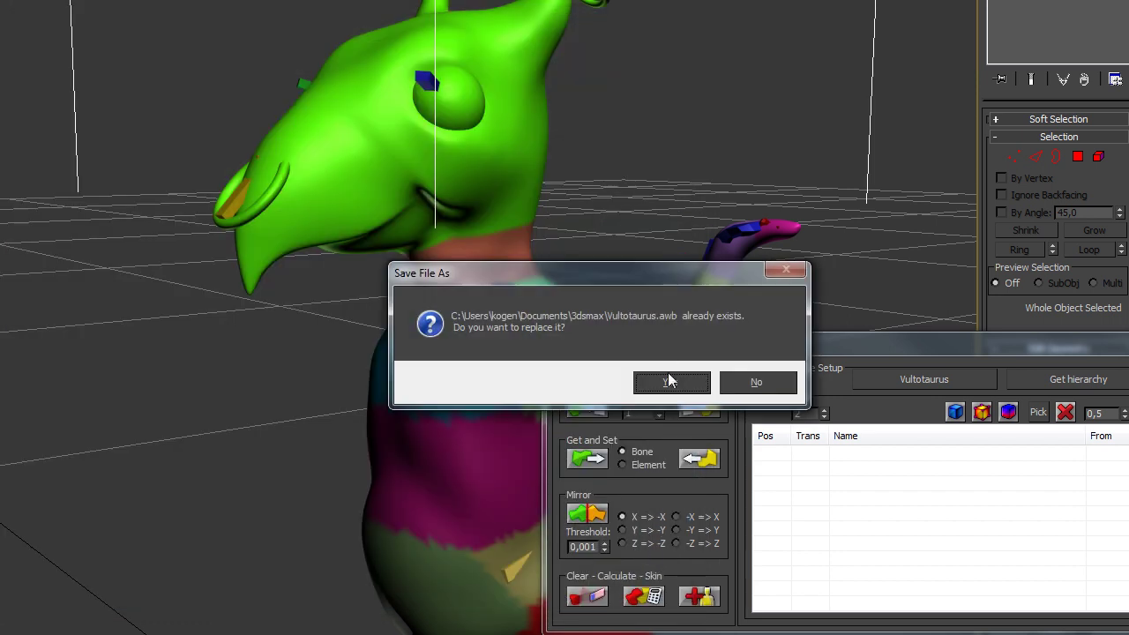
pyautogui.click(670, 384)
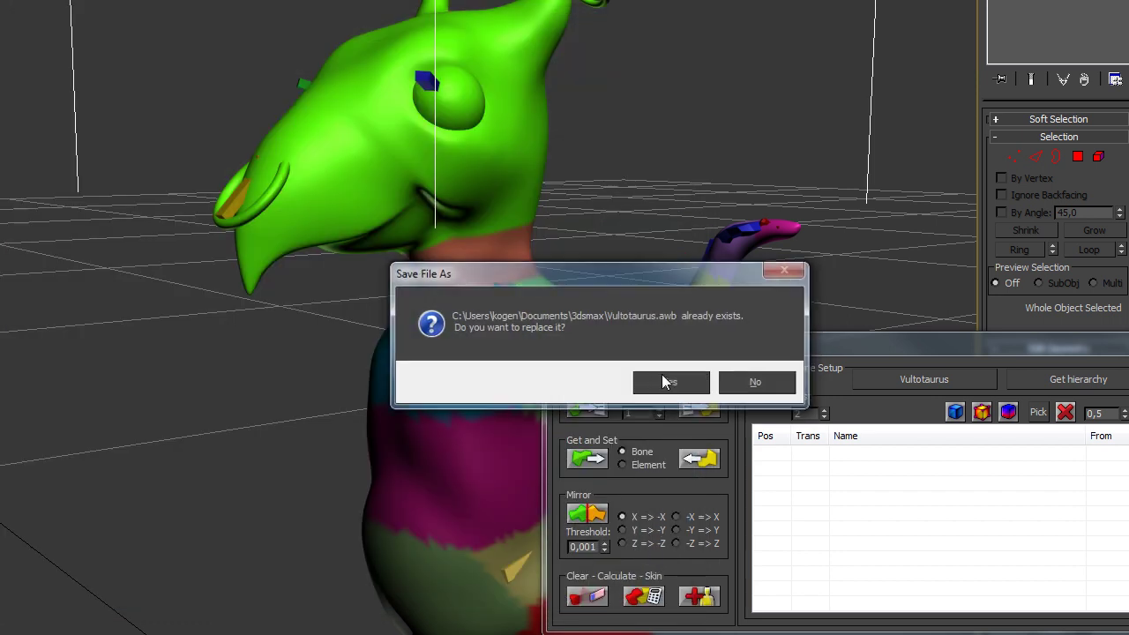
# Import the saved regions from Vultotaurus.awb onto the cleared mesh.
pyautogui.click(699, 406)
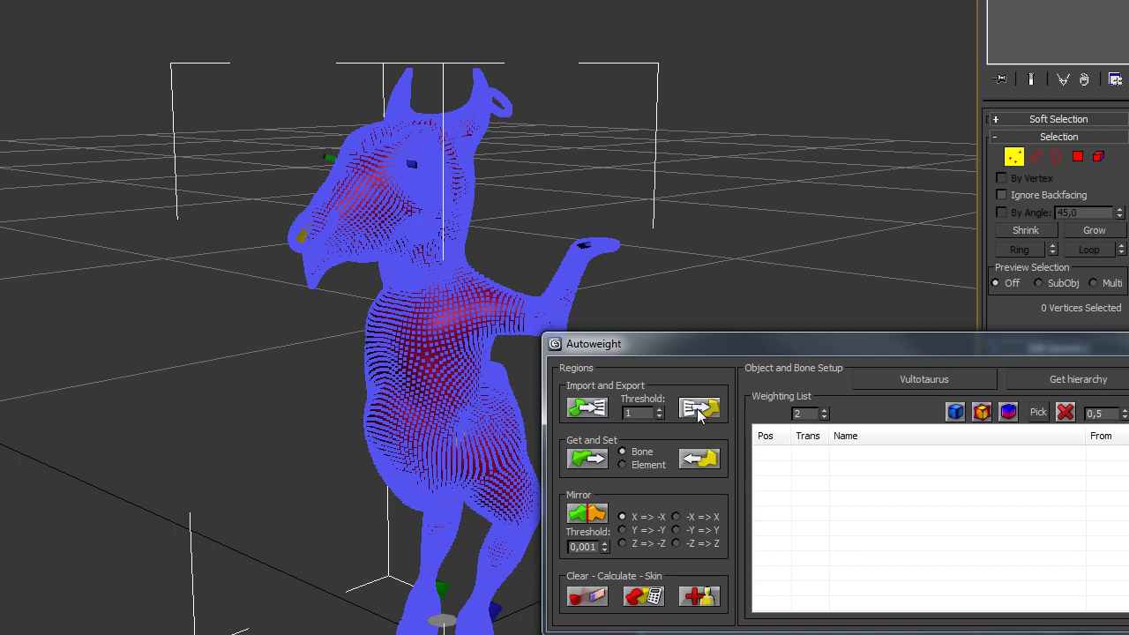
pyautogui.click(75, 374)
pyautogui.click(647, 555)
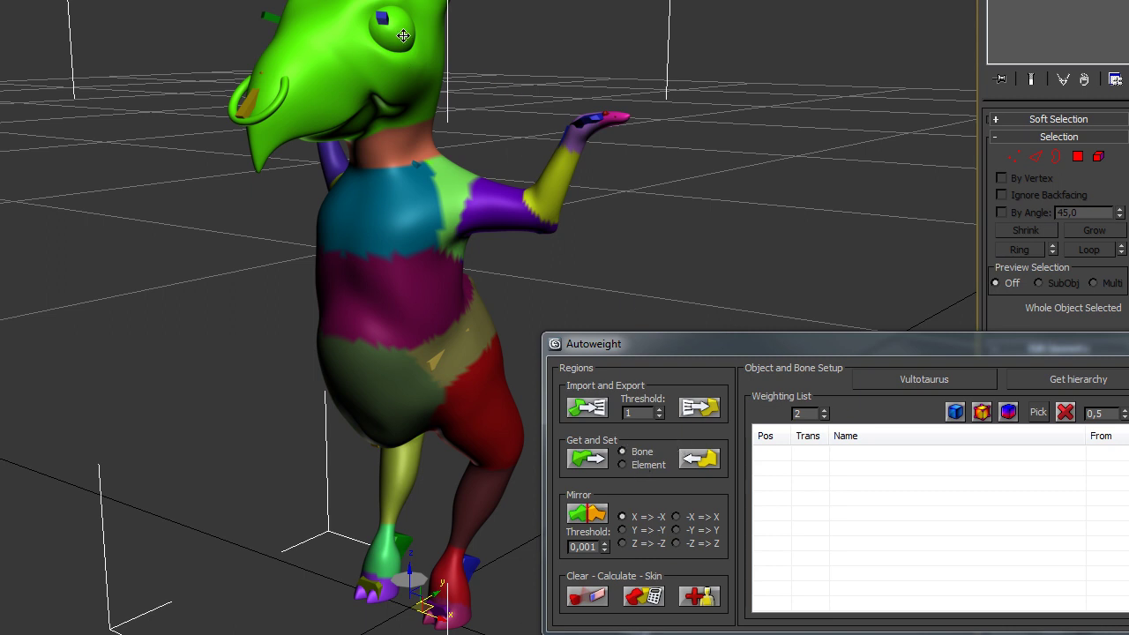
# Grow a vertex selection from one vertex on the eye until it covers the eyeball, and deselect it.
pyautogui.click(1012, 157)
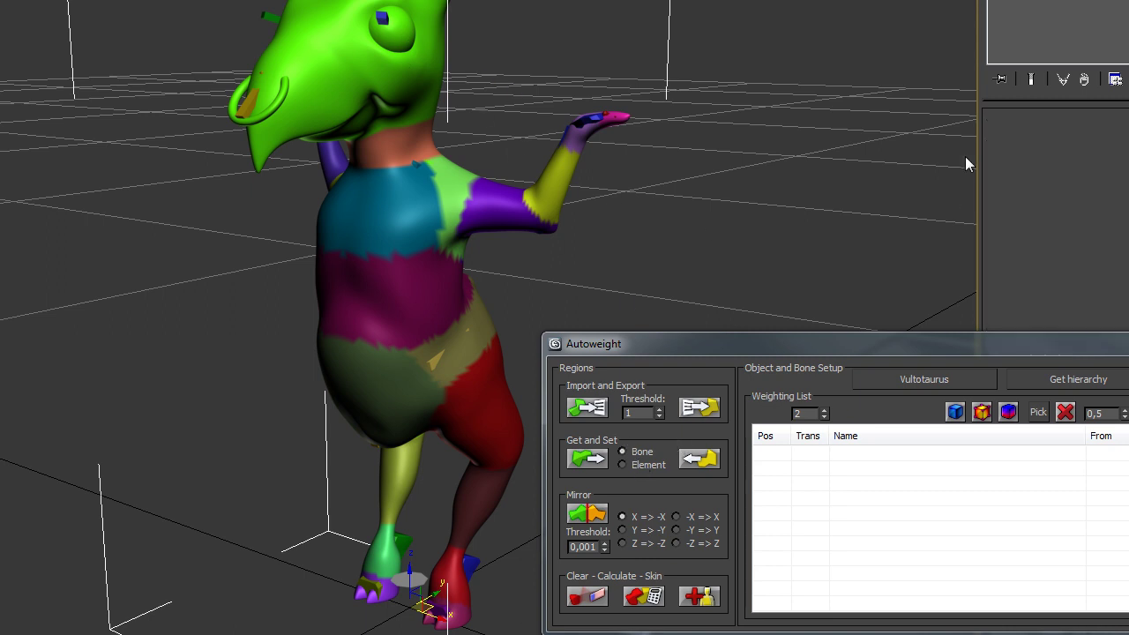
pyautogui.click(395, 29)
pyautogui.click(1107, 231)
pyautogui.click(1107, 232)
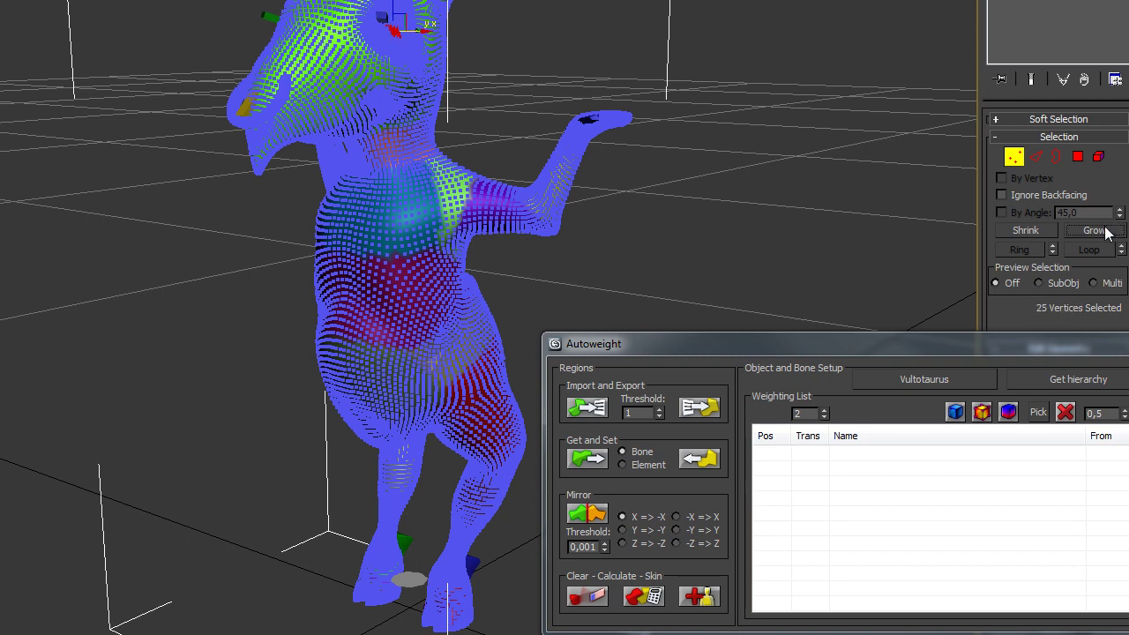
pyautogui.click(1106, 230)
pyautogui.click(1106, 230)
pyautogui.click(1106, 228)
pyautogui.click(1106, 228)
pyautogui.click(1104, 229)
pyautogui.click(1104, 229)
pyautogui.click(1104, 230)
pyautogui.click(1104, 230)
pyautogui.click(1104, 230)
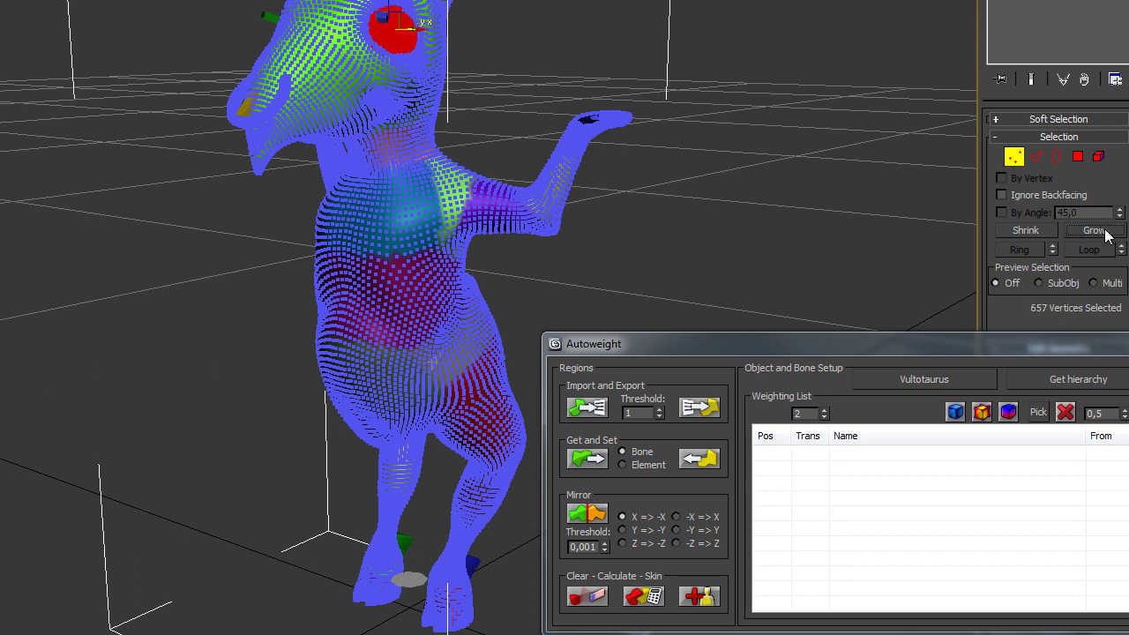
pyautogui.click(1104, 230)
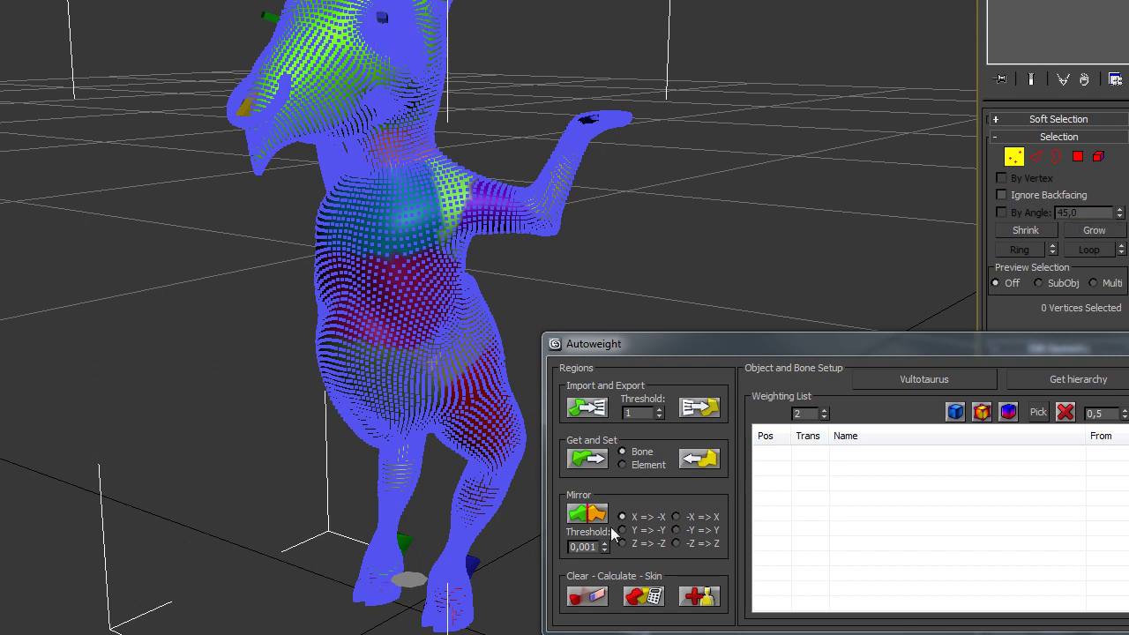
# Set up the regions automatically by mesh element instead of by bone and leave vertex editing.
pyautogui.click(654, 467)
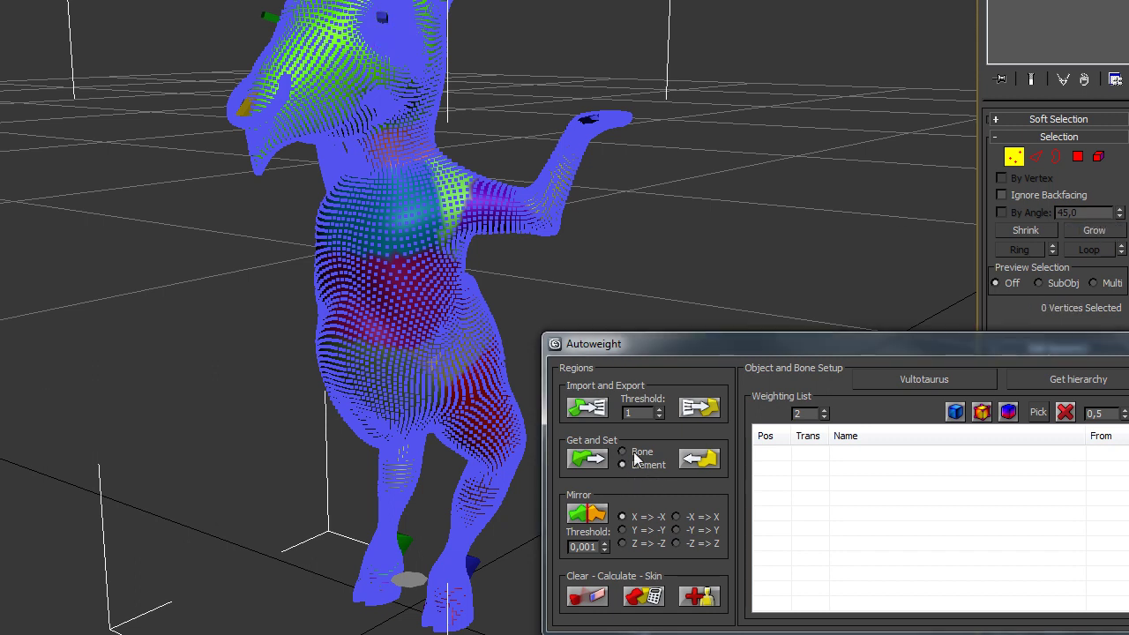
pyautogui.click(587, 459)
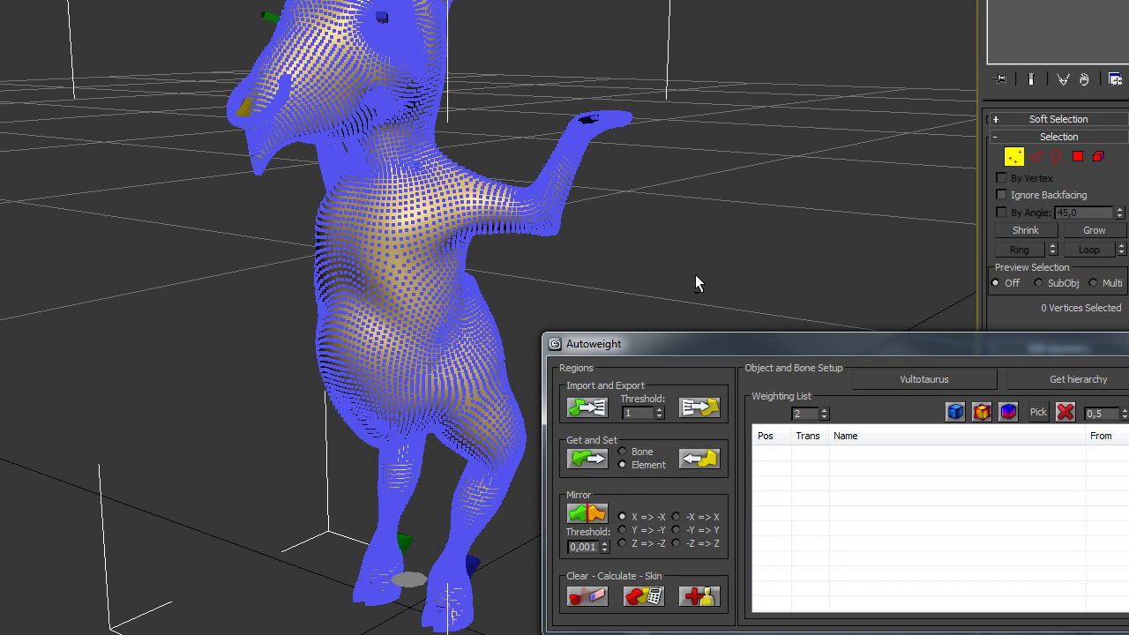
pyautogui.press('1')
pyautogui.keyDown('alt'); pyautogui.moveTo(695, 274); pyautogui.dragTo(656, 243, button='middle'); pyautogui.keyUp('alt')
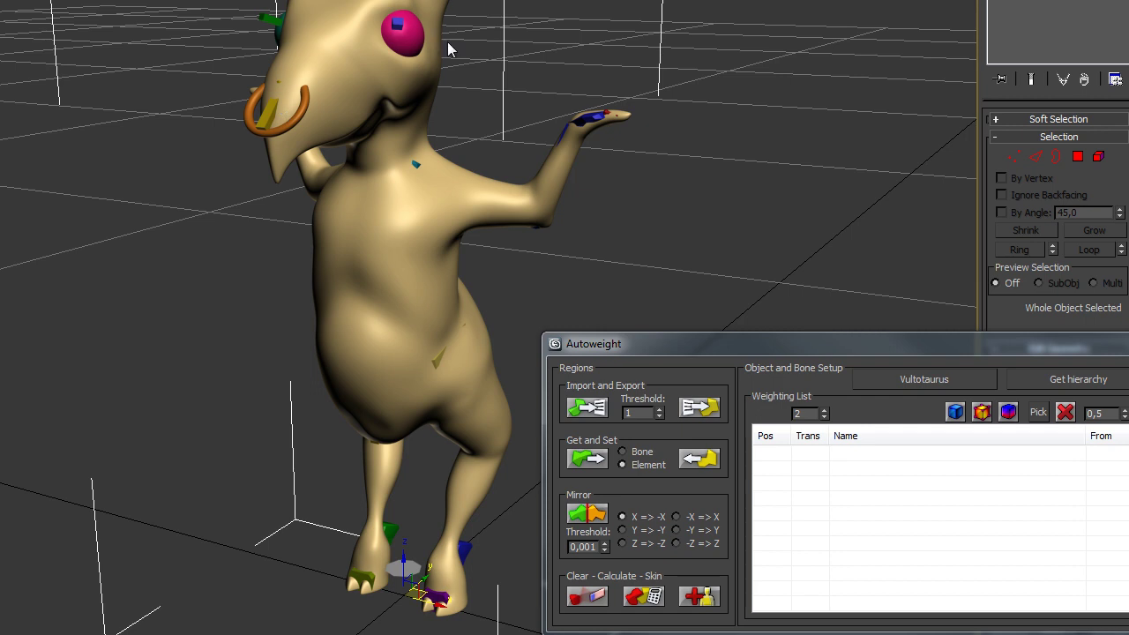
# Select all vertices of the body element's region starting from one of its vertices.
pyautogui.keyDown('alt'); pyautogui.moveTo(447, 42); pyautogui.dragTo(403, 32, button='middle'); pyautogui.keyUp('alt')
pyautogui.keyDown('alt'); pyautogui.moveTo(511, 175); pyautogui.dragTo(485, 220, button='middle'); pyautogui.keyUp('alt')
pyautogui.moveTo(485, 220); pyautogui.dragTo(549, 184, button='middle')
pyautogui.click(1013, 156)
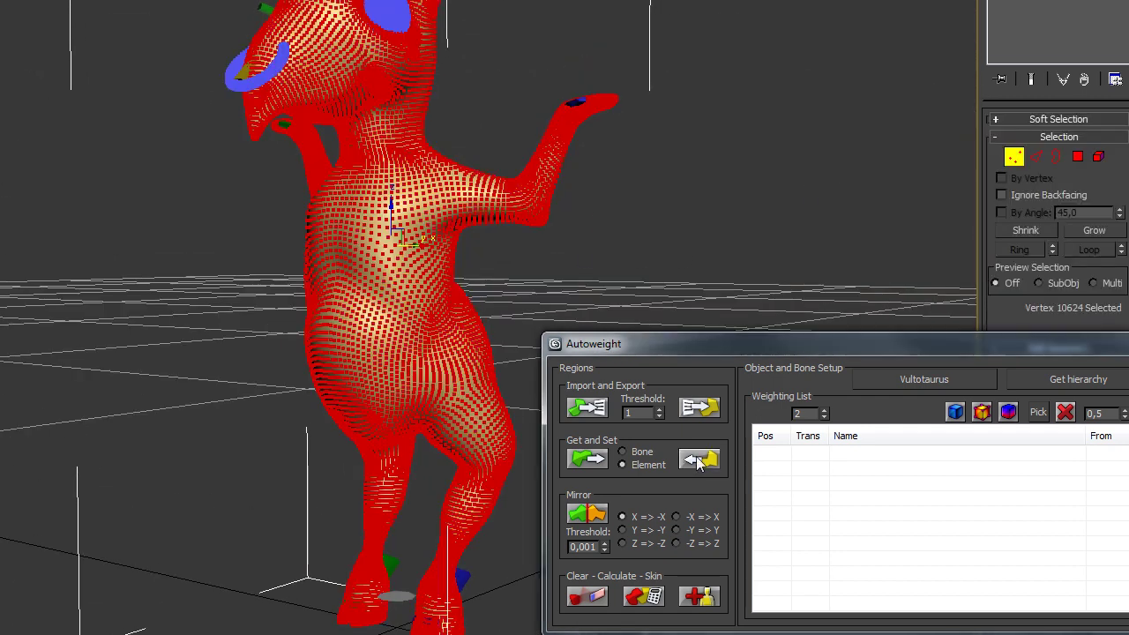
# Set the region for the selected body vertices in Element mode and clear the vertex selection.
pyautogui.click(696, 458)
pyautogui.keyDown('alt'); pyautogui.moveTo(700, 245); pyautogui.dragTo(754, 267, button='middle'); pyautogui.keyUp('alt')
pyautogui.click(683, 265)
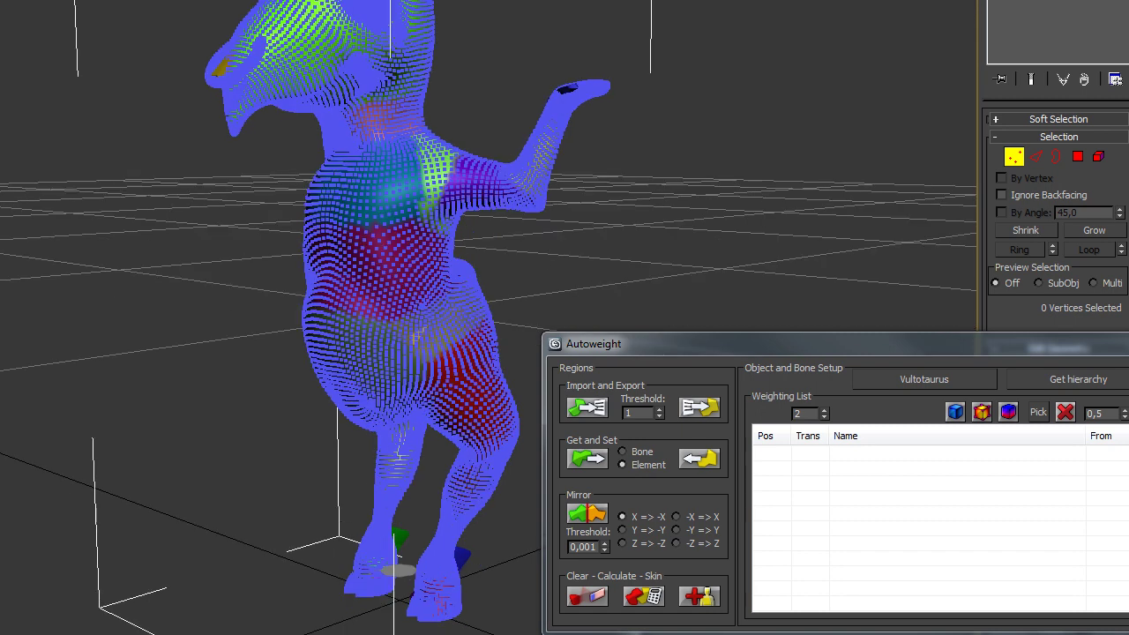
# Add a VertexPaint modifier to the character mesh and switch it to vertex selection.
pyautogui.click(1056, 1)
pyautogui.moveTo(1123, 205); pyautogui.dragTo(1123, 551)
pyautogui.click(1058, 634)
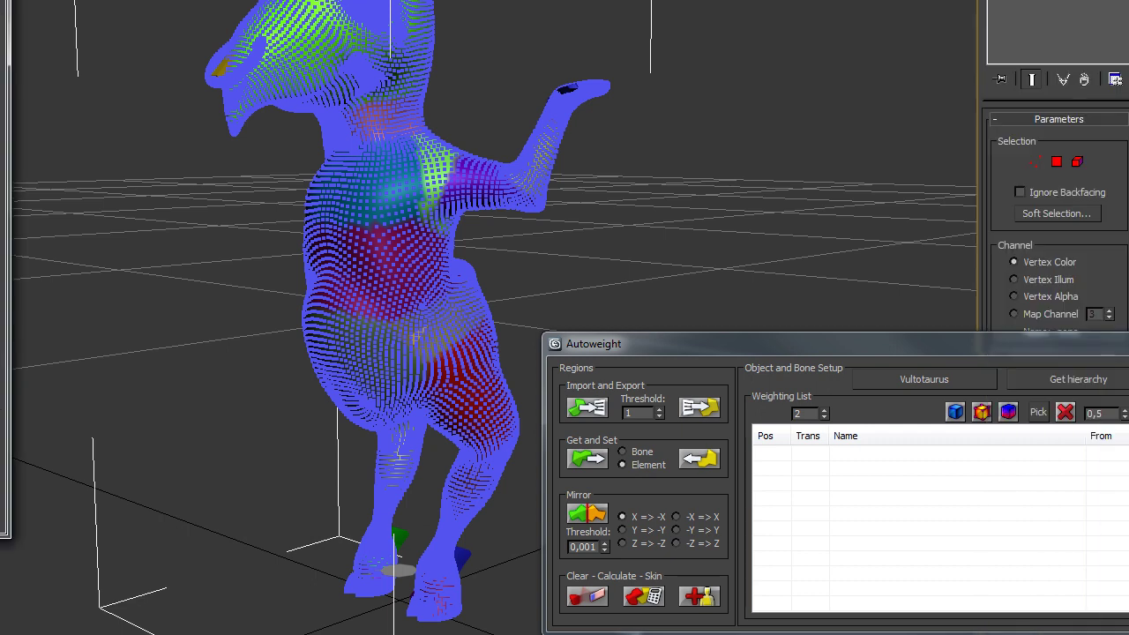
pyautogui.click(1034, 161)
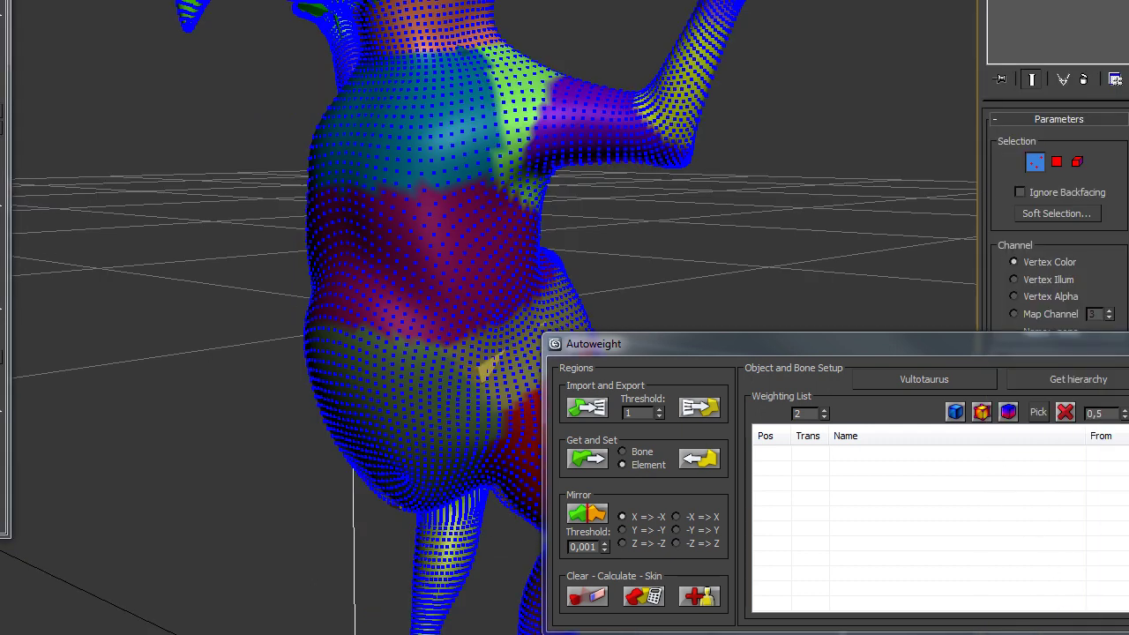
pyautogui.moveTo(433, 216); pyautogui.dragTo(471, 227)
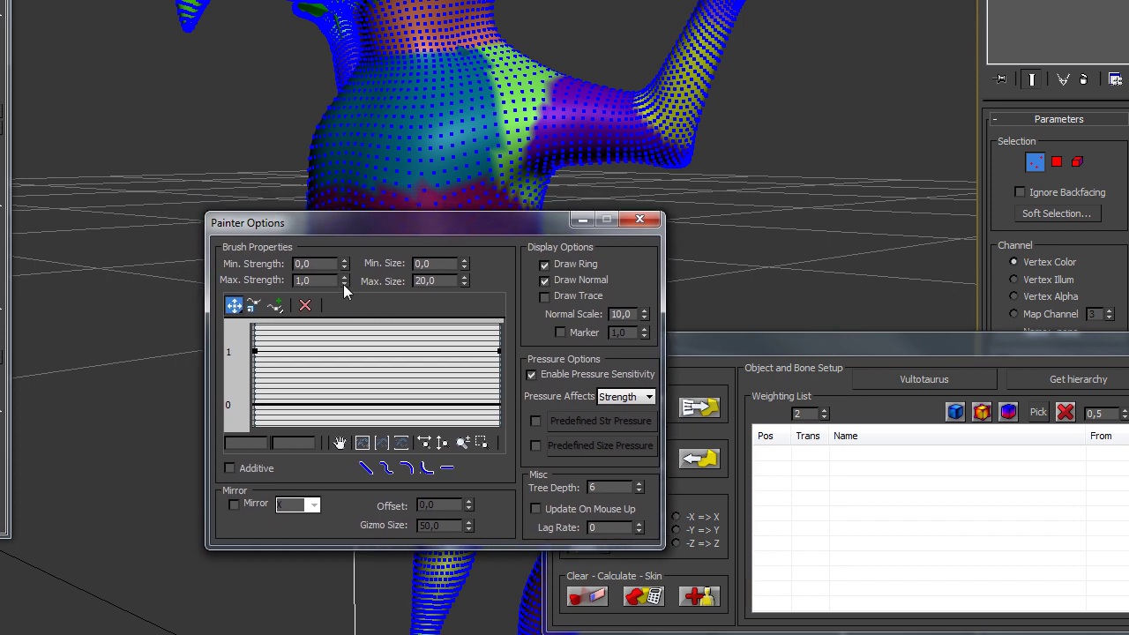
# Set the paint brush's minimum strength to 1 in the painter options and close them.
pyautogui.moveTo(315, 264); pyautogui.dragTo(276, 267)
pyautogui.write('1')
pyautogui.press('Return')
pyautogui.click(641, 220)
# Leave vertex selection, hide the mesh edges and paint a mirrored stroke along the border between the pelvis and thigh regions.
pyautogui.moveTo(512, 253)
pyautogui.keyDown('alt'); pyautogui.mouseDown(button='middle')
pyautogui.moveTo(496, 349)
pyautogui.moveTo(485, 255)
pyautogui.moveTo(444, 217)
pyautogui.moveTo(398, 282)
pyautogui.moveTo(522, 222)
pyautogui.moveTo(484, 197)
pyautogui.moveTo(411, 244)
pyautogui.mouseUp(button='middle'); pyautogui.keyUp('alt')
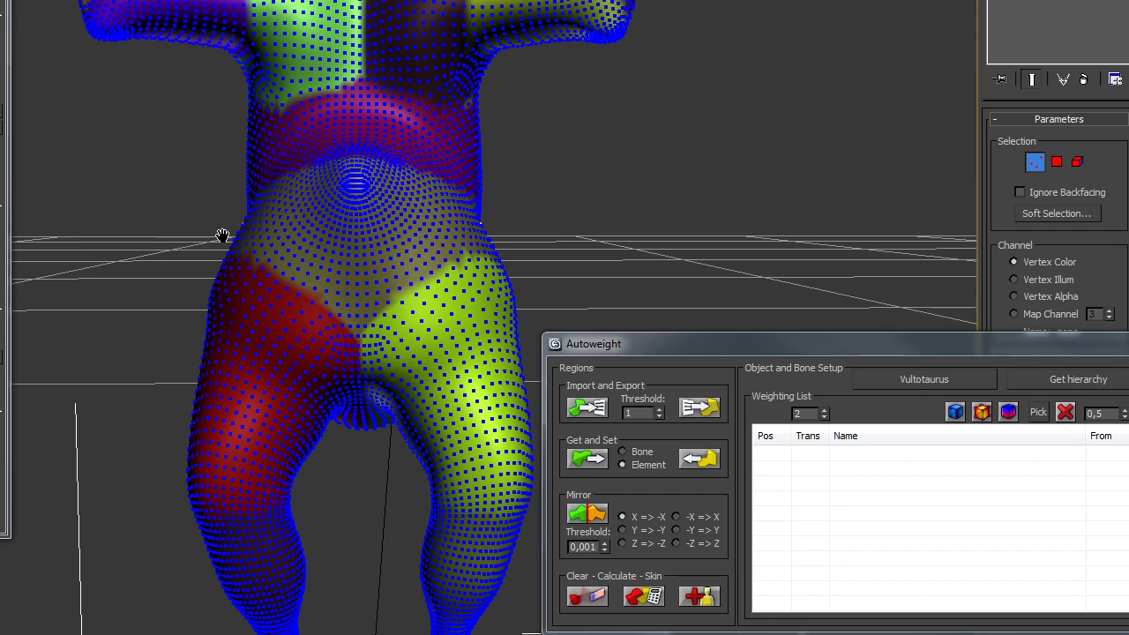
pyautogui.click(5, 71)
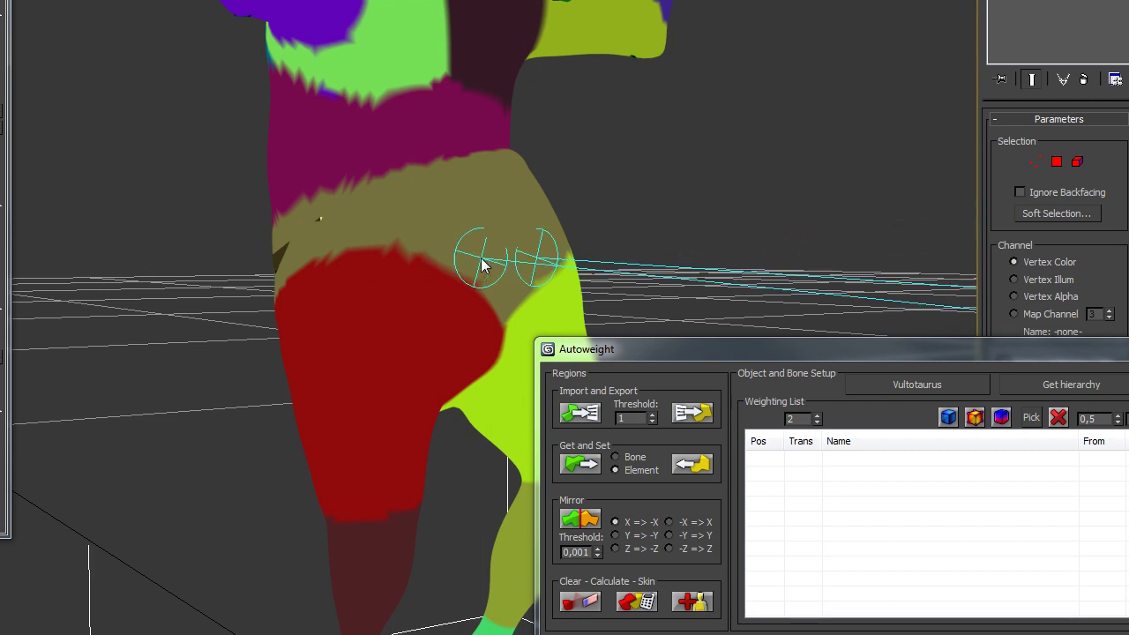
pyautogui.moveTo(511, 255)
pyautogui.keyDown('alt'); pyautogui.mouseDown(button='middle')
pyautogui.moveTo(463, 249)
pyautogui.moveTo(477, 255)
pyautogui.mouseUp(button='middle'); pyautogui.keyUp('alt')
pyautogui.press('F4')
pyautogui.moveTo(434, 233)
pyautogui.mouseDown()
pyautogui.moveTo(395, 263)
pyautogui.moveTo(386, 292)
pyautogui.mouseUp()
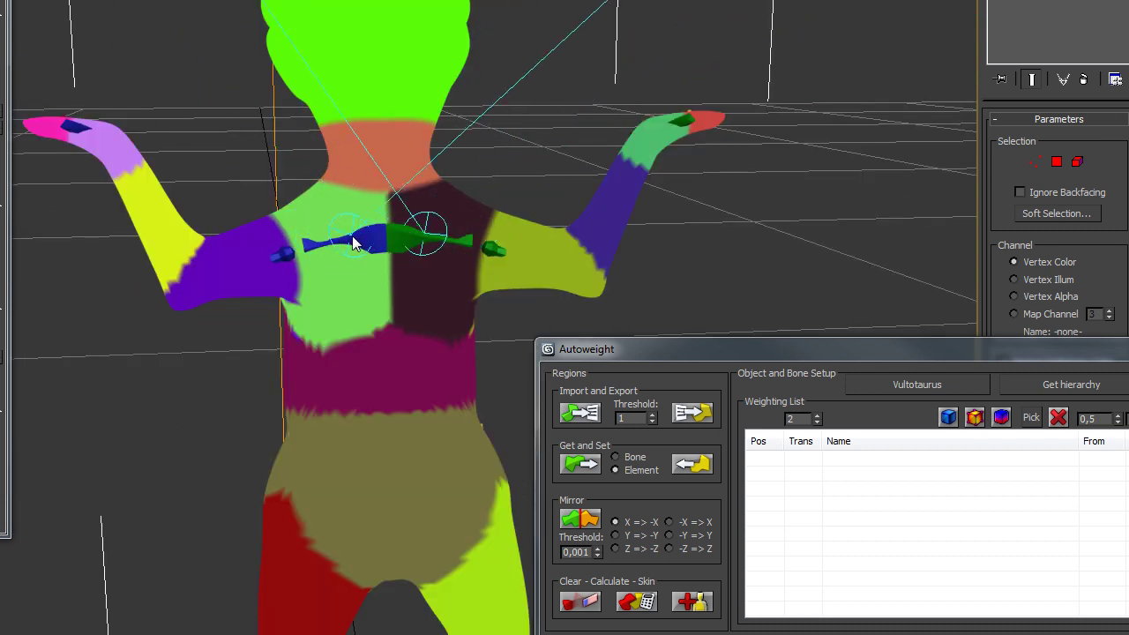
# Close the painter options and examine the painted region borders around the belly, legs and feet.
pyautogui.moveTo(360, 259)
pyautogui.keyDown('alt'); pyautogui.mouseDown(button='middle')
pyautogui.moveTo(491, 239)
pyautogui.moveTo(464, 302)
pyautogui.moveTo(202, 202)
pyautogui.mouseUp(button='middle'); pyautogui.keyUp('alt')
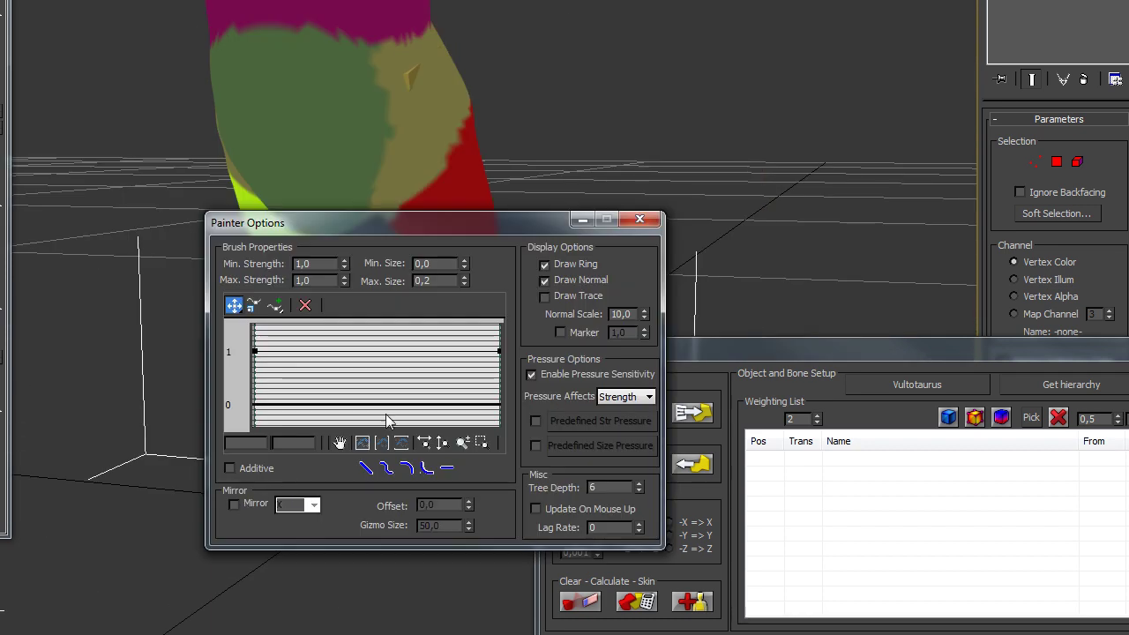
pyautogui.click(640, 219)
pyautogui.keyDown('alt'); pyautogui.moveTo(466, 403); pyautogui.dragTo(421, 340, button='middle'); pyautogui.keyUp('alt')
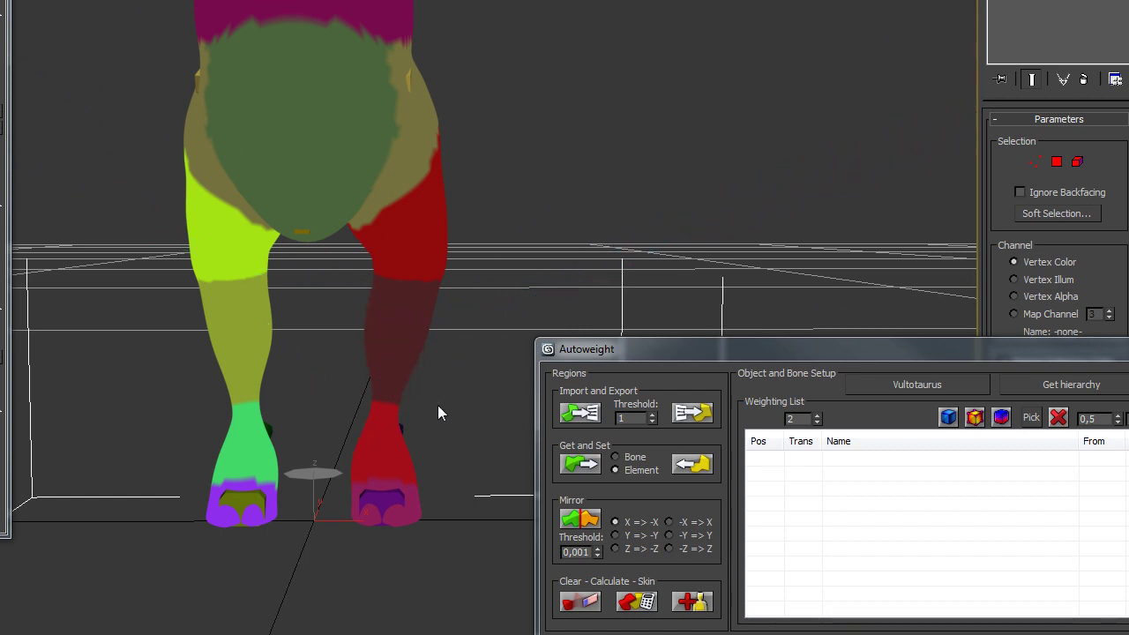
pyautogui.keyDown('alt'); pyautogui.moveTo(130, 190); pyautogui.dragTo(211, 406, button='middle'); pyautogui.keyUp('alt')
pyautogui.scroll(4, 339, 396)
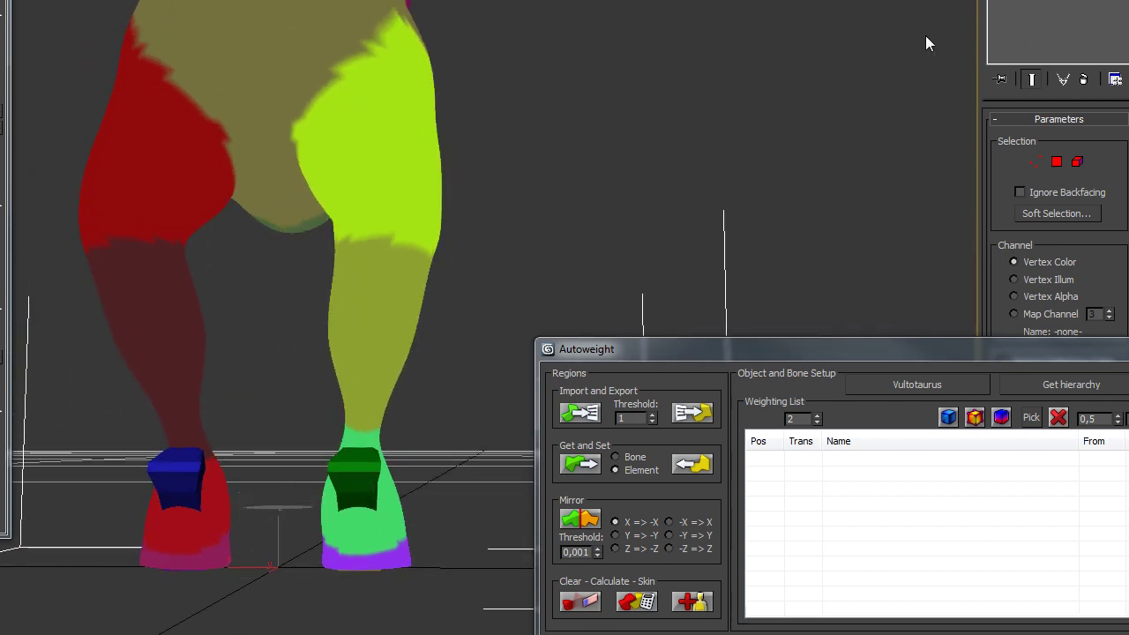
pyautogui.keyDown('alt'); pyautogui.moveTo(402, 388); pyautogui.dragTo(623, 396, button='middle'); pyautogui.keyUp('alt')
pyautogui.keyDown('alt'); pyautogui.moveTo(433, 410); pyautogui.dragTo(503, 631, button='middle'); pyautogui.keyUp('alt')
pyautogui.scroll(-3, 503, 418)
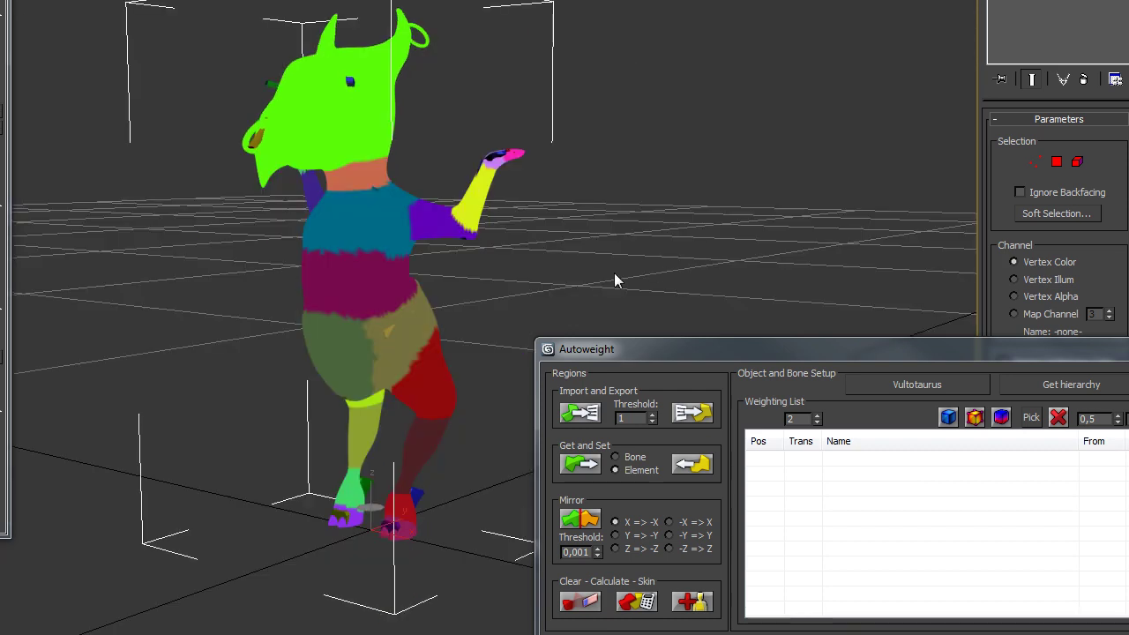
# Convert the painted mesh to Editable Poly and enter vertex editing.
pyautogui.rightClick(477, 315)
pyautogui.moveTo(572, 488)
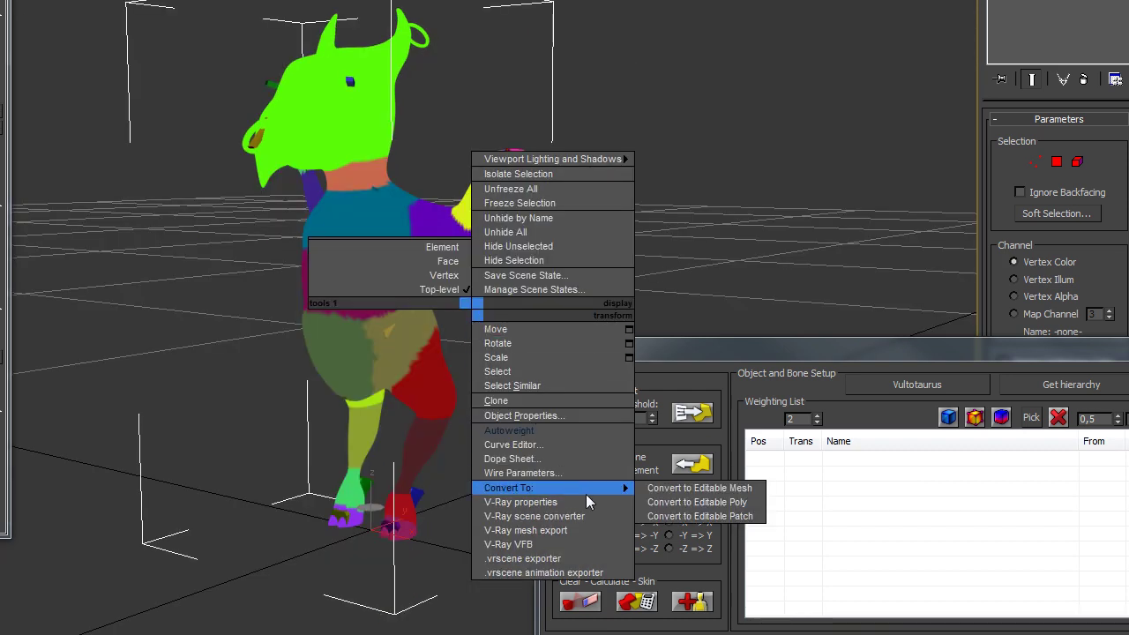
pyautogui.click(708, 506)
pyautogui.click(1014, 155)
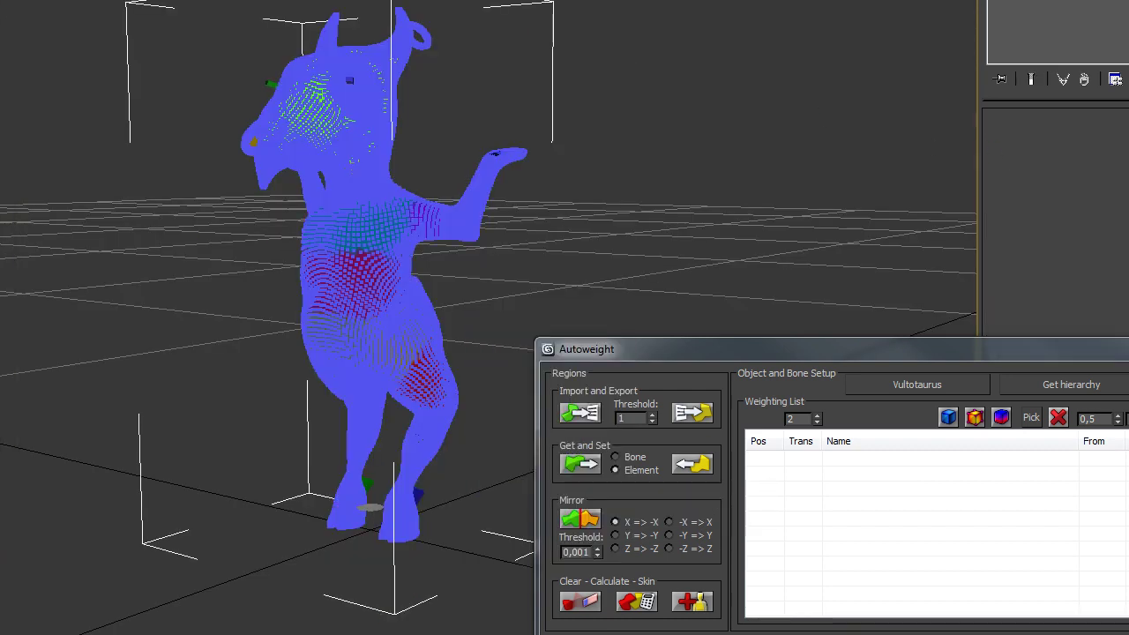
# Use the region Get function to select the vertices of the upper torso region, followed by those of the pelvis region.
pyautogui.hotkey('ctrl', 'a')
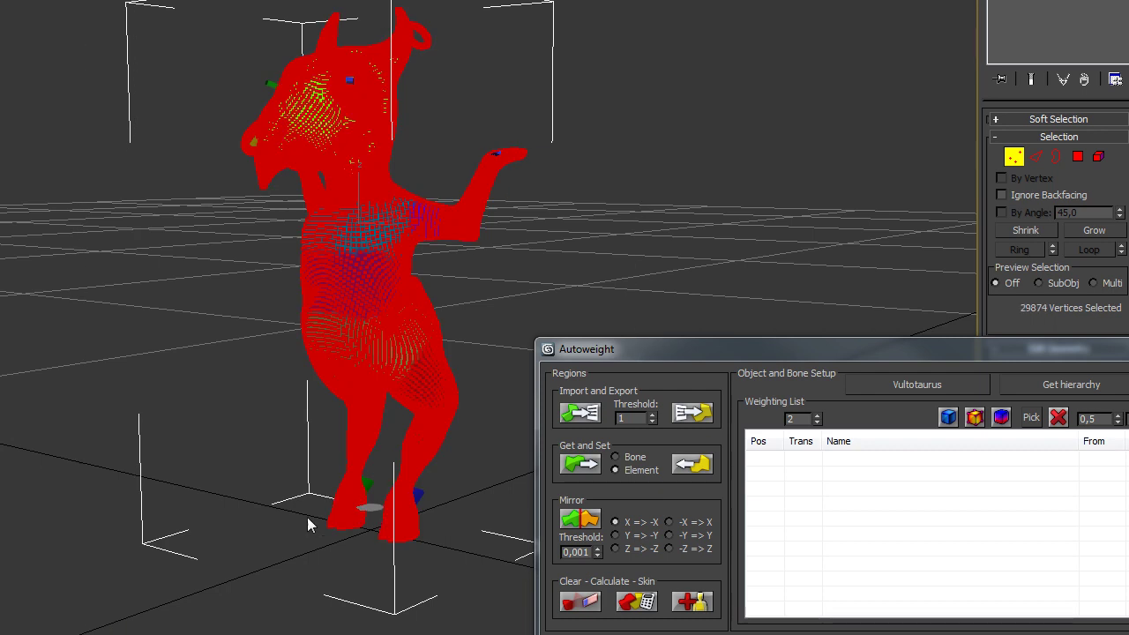
pyautogui.click(584, 467)
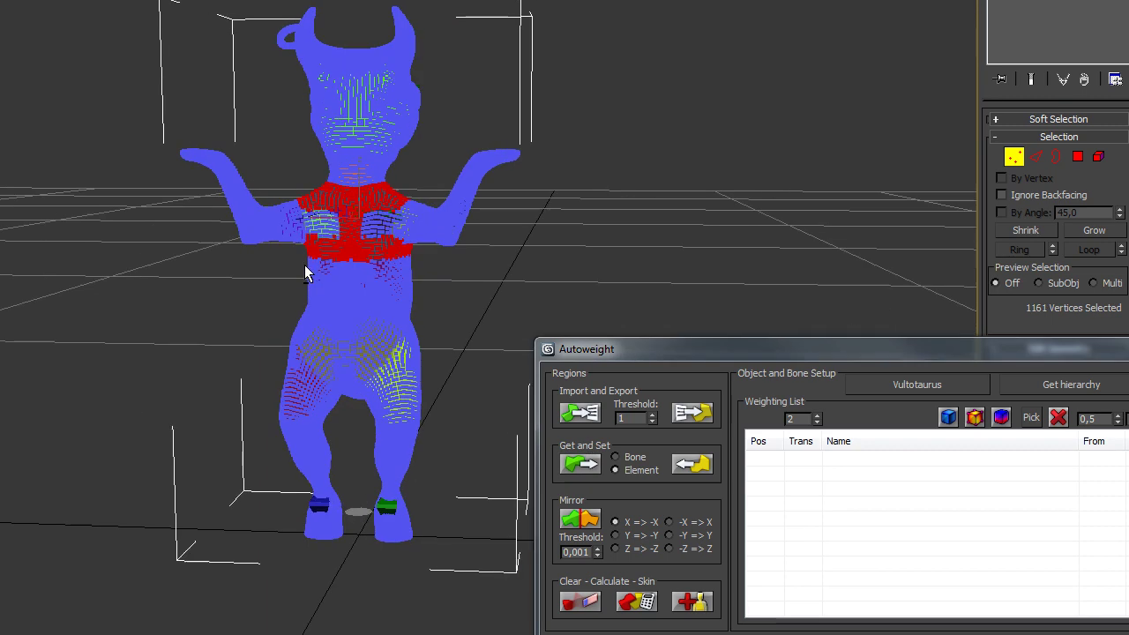
pyautogui.scroll(5, 423, 259)
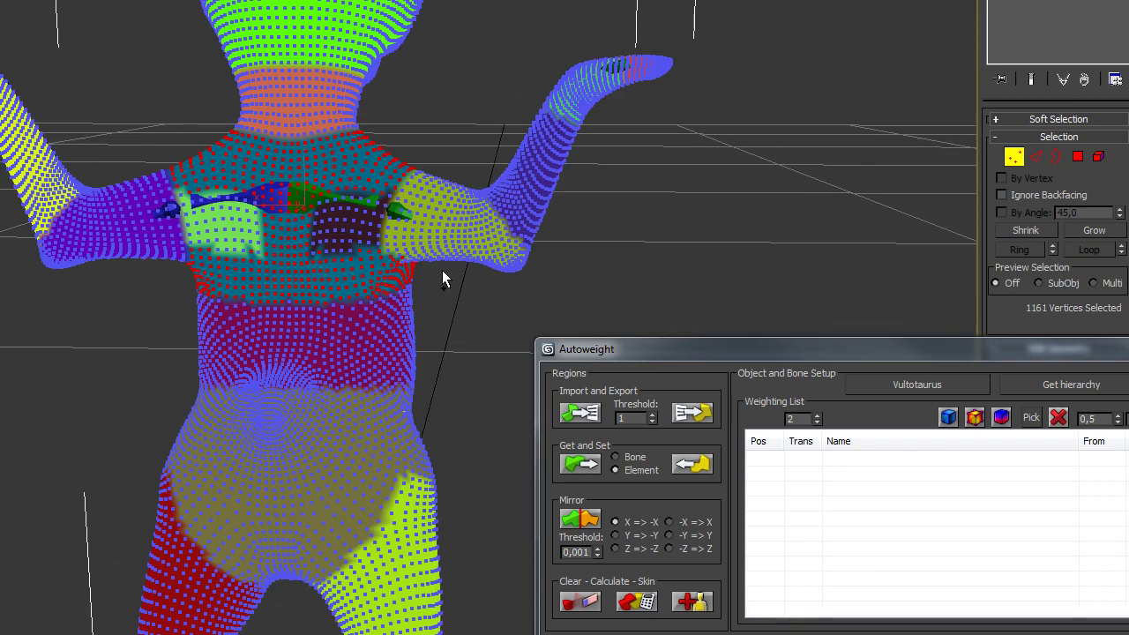
pyautogui.scroll(4, 444, 272)
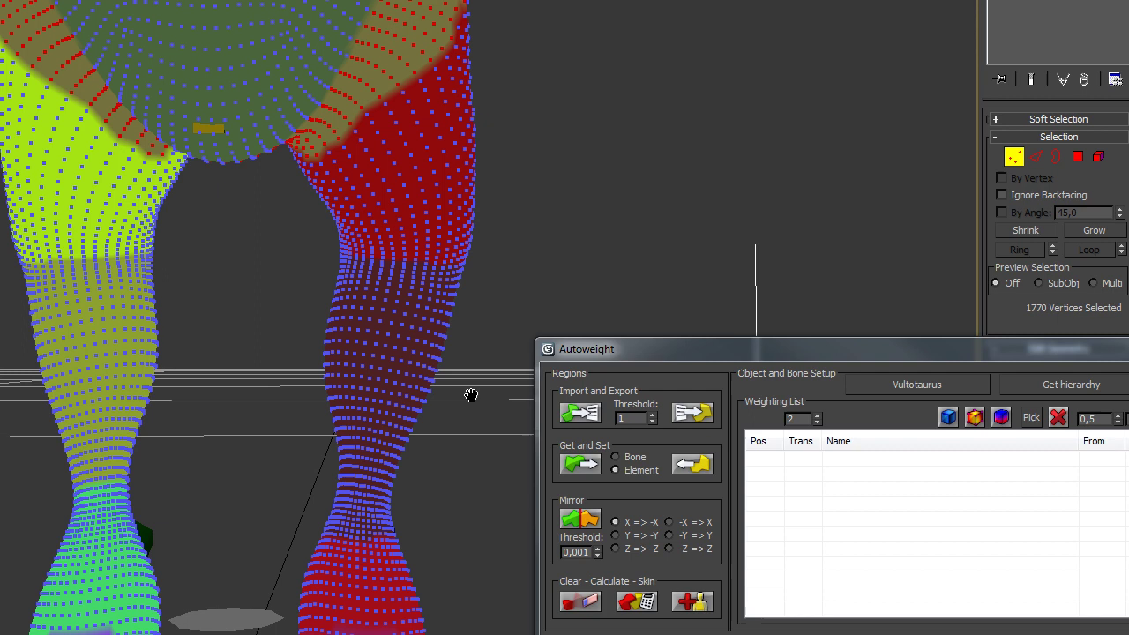
pyautogui.scroll(2, 485, 392)
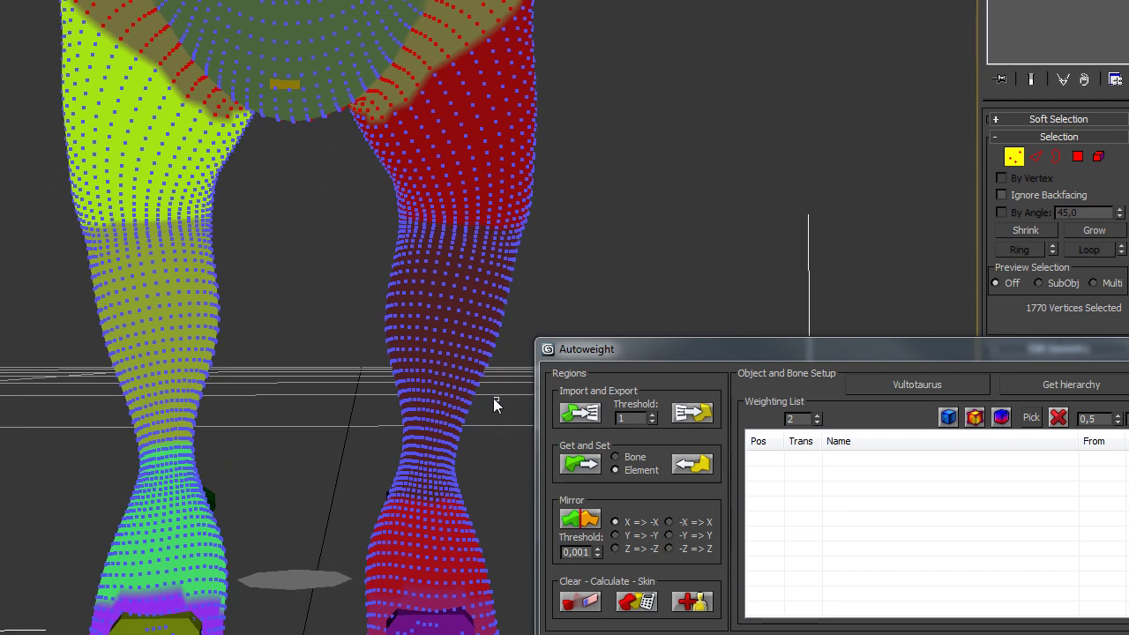
# Select the band of vertices just above the ankle of the red-thighed leg, set its region and deselect it.
pyautogui.moveTo(385, 411); pyautogui.dragTo(380, 431)
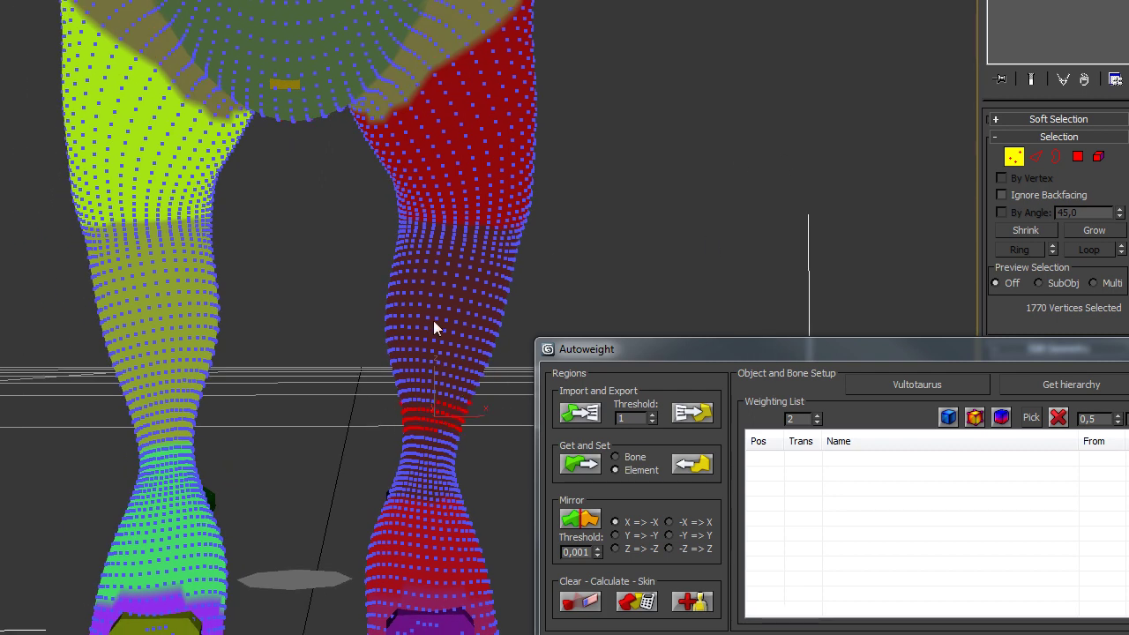
pyautogui.keyDown('alt'); pyautogui.moveTo(680, 282); pyautogui.dragTo(527, 258, button='middle'); pyautogui.keyUp('alt')
pyautogui.scroll(-4, 506, 289)
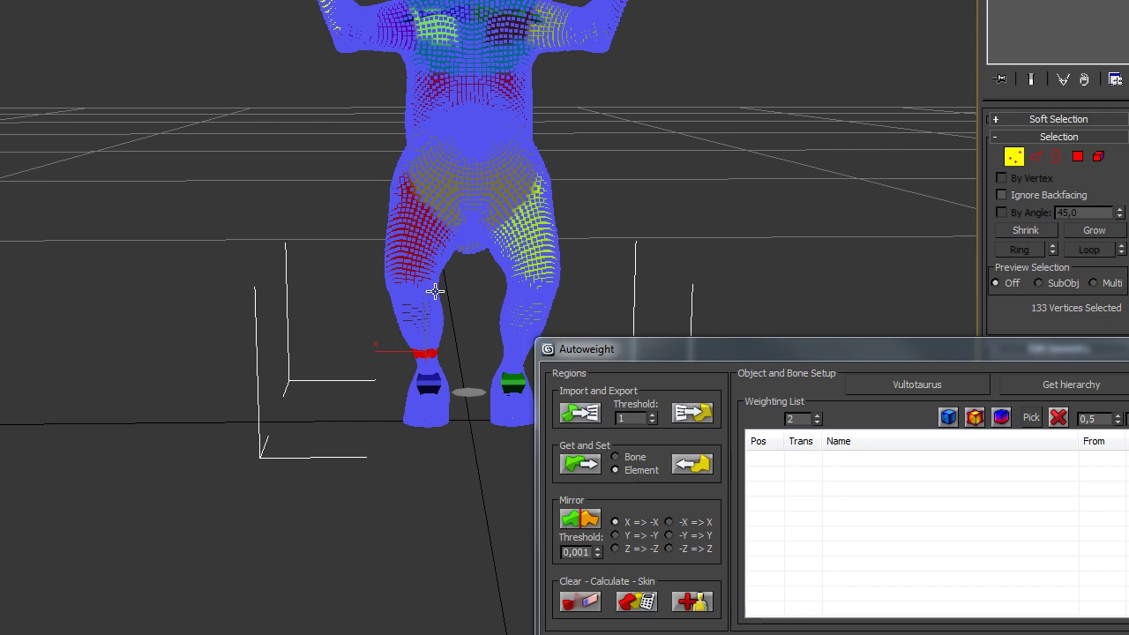
pyautogui.moveTo(444, 353)
pyautogui.keyDown('alt'); pyautogui.mouseDown(button='middle')
pyautogui.moveTo(497, 329)
pyautogui.moveTo(461, 333)
pyautogui.moveTo(465, 357)
pyautogui.mouseUp(button='middle'); pyautogui.keyUp('alt')
pyautogui.scroll(5, 355, 416)
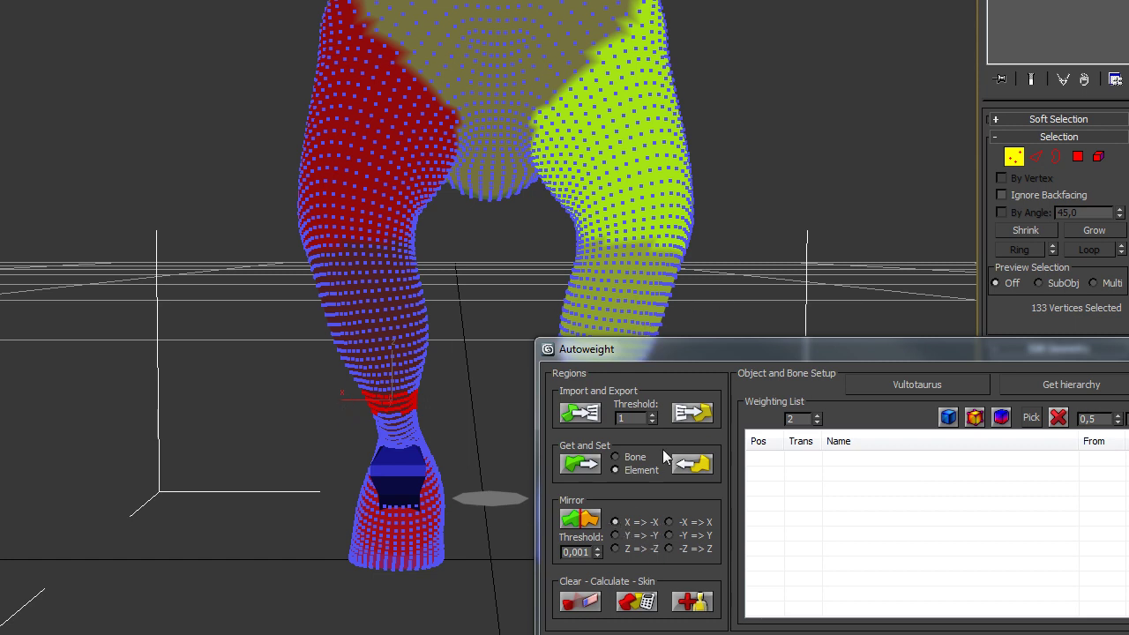
pyautogui.moveTo(707, 344); pyautogui.dragTo(793, 332)
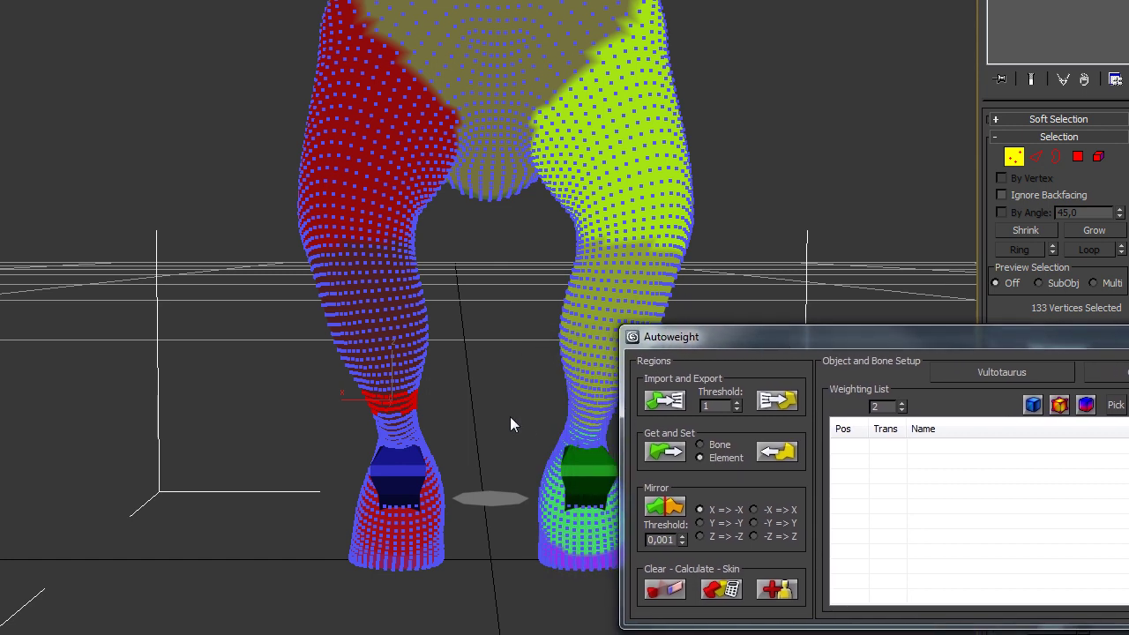
pyautogui.click(776, 451)
pyautogui.click(465, 431)
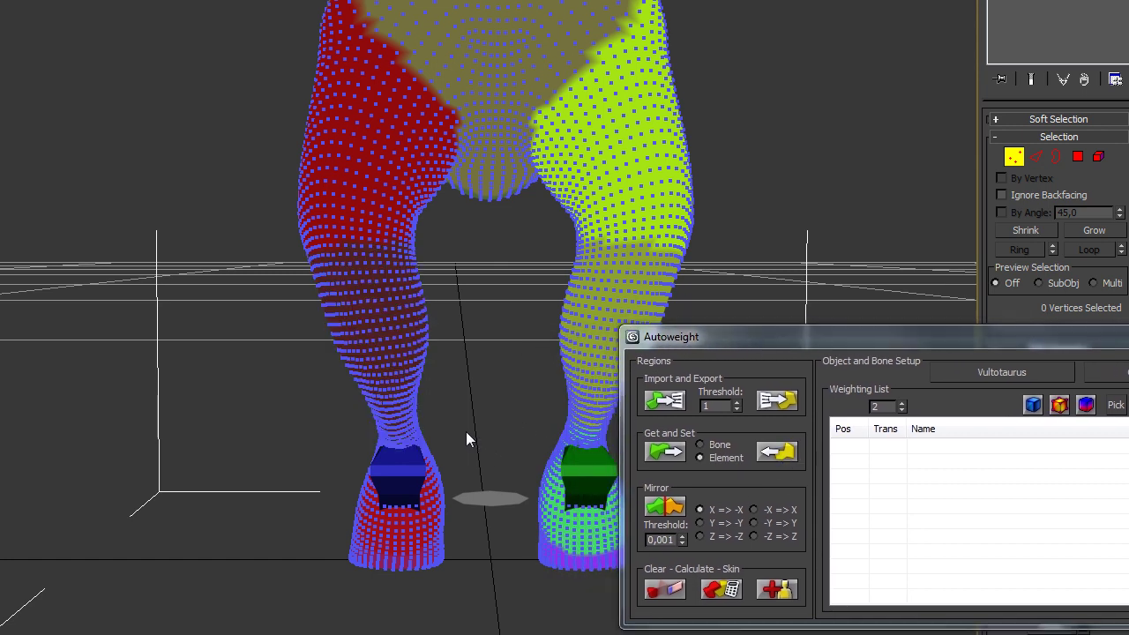
# Box-select the vertices at the ankle, elbow and wrist on the side with the blue bones.
pyautogui.moveTo(428, 468); pyautogui.dragTo(378, 469)
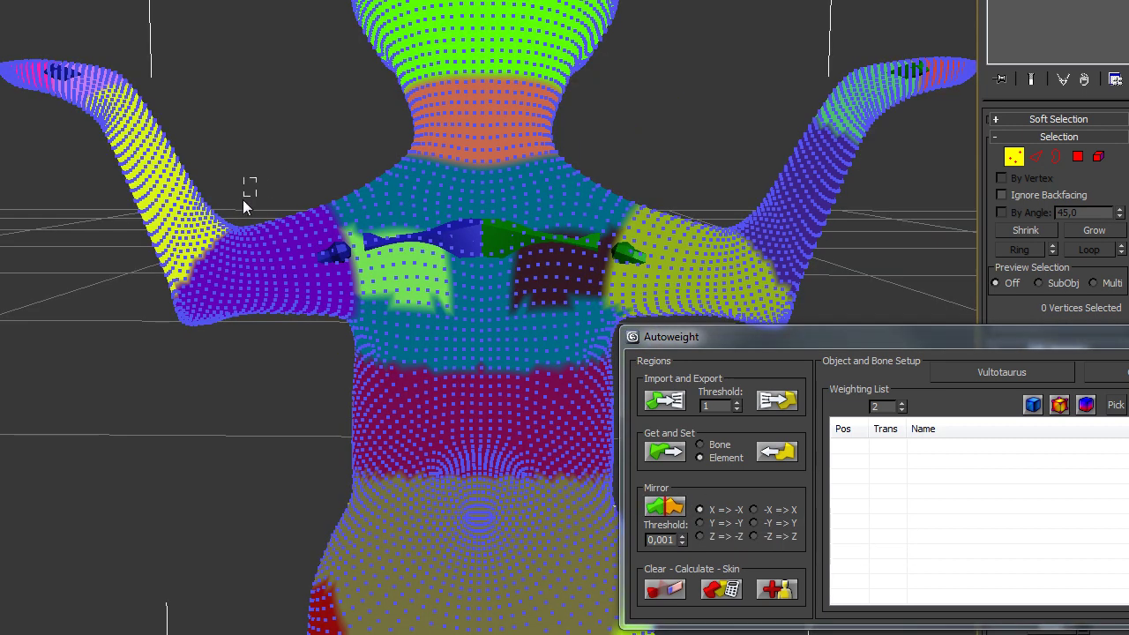
pyautogui.moveTo(244, 200); pyautogui.dragTo(187, 246)
pyautogui.moveTo(133, 67); pyautogui.dragTo(104, 90)
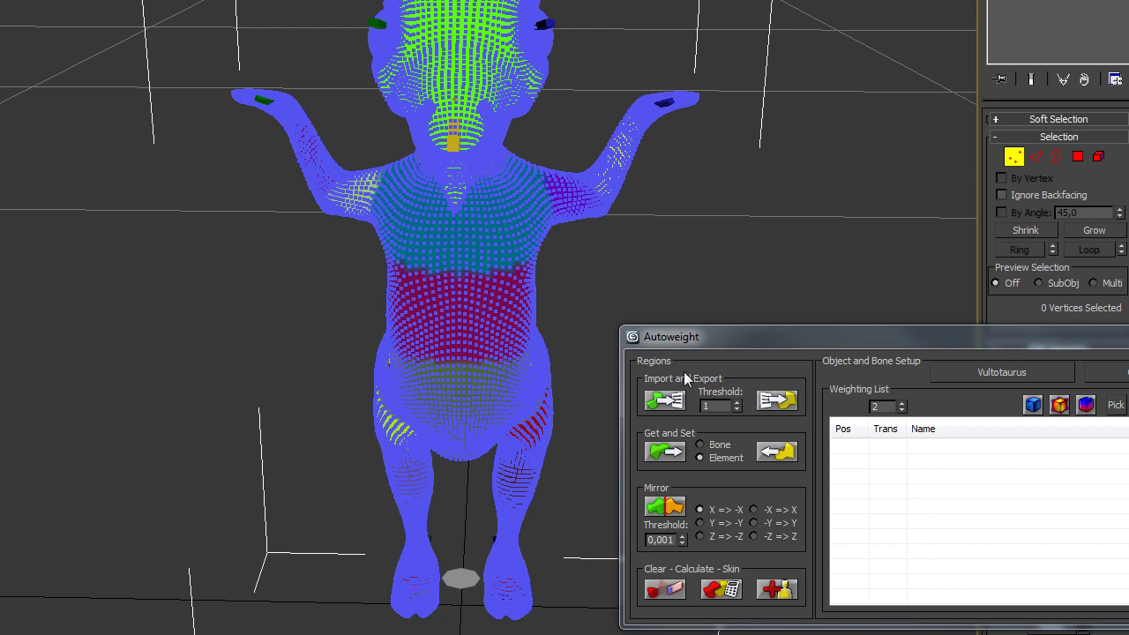
# Leave vertex editing and export the regions to Vultotaurus2.awb, overwriting the existing file.
pyautogui.keyDown('alt'); pyautogui.moveTo(688, 308); pyautogui.dragTo(633, 229, button='middle'); pyautogui.keyUp('alt')
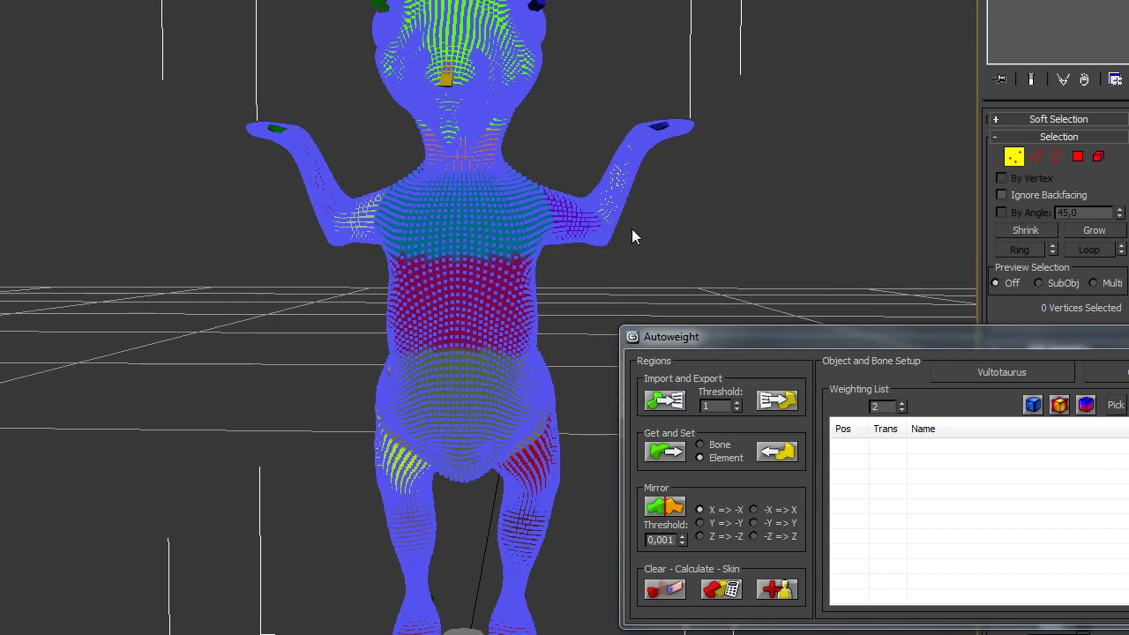
pyautogui.press('1')
pyautogui.keyDown('alt'); pyautogui.moveTo(859, 229); pyautogui.dragTo(814, 230, button='middle'); pyautogui.keyUp('alt')
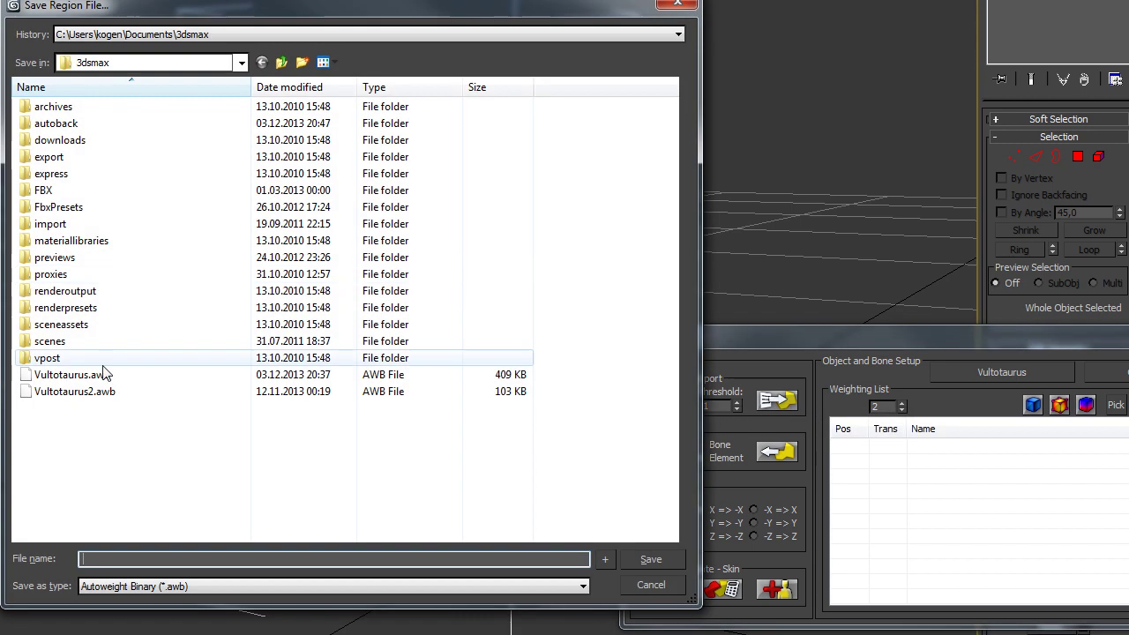
pyautogui.click(133, 396)
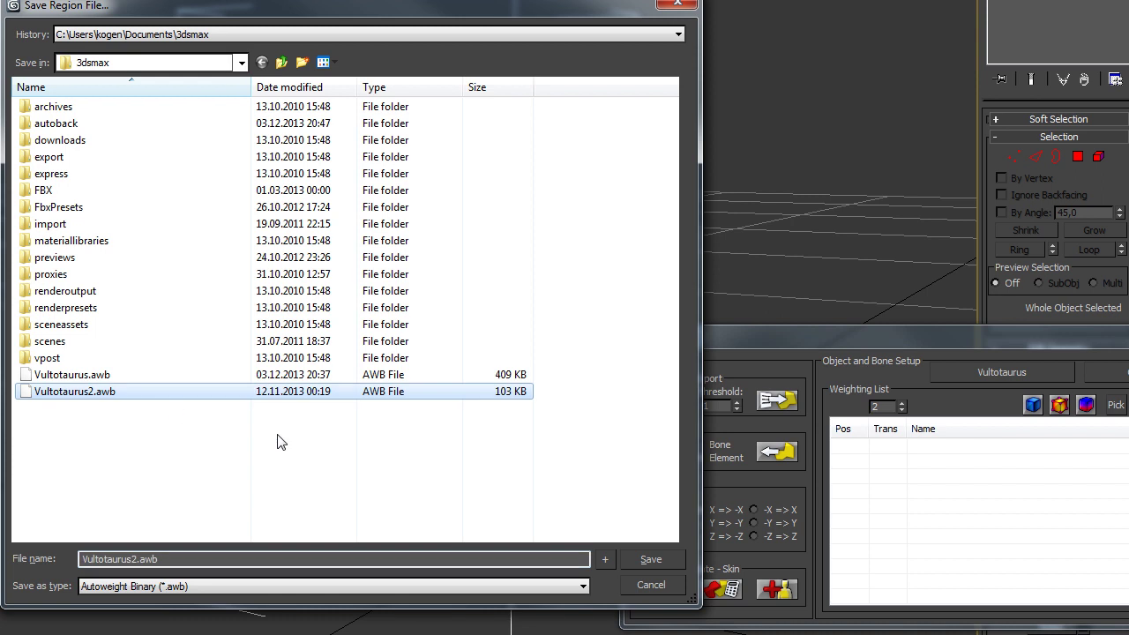
pyautogui.click(662, 558)
pyautogui.press('Return')
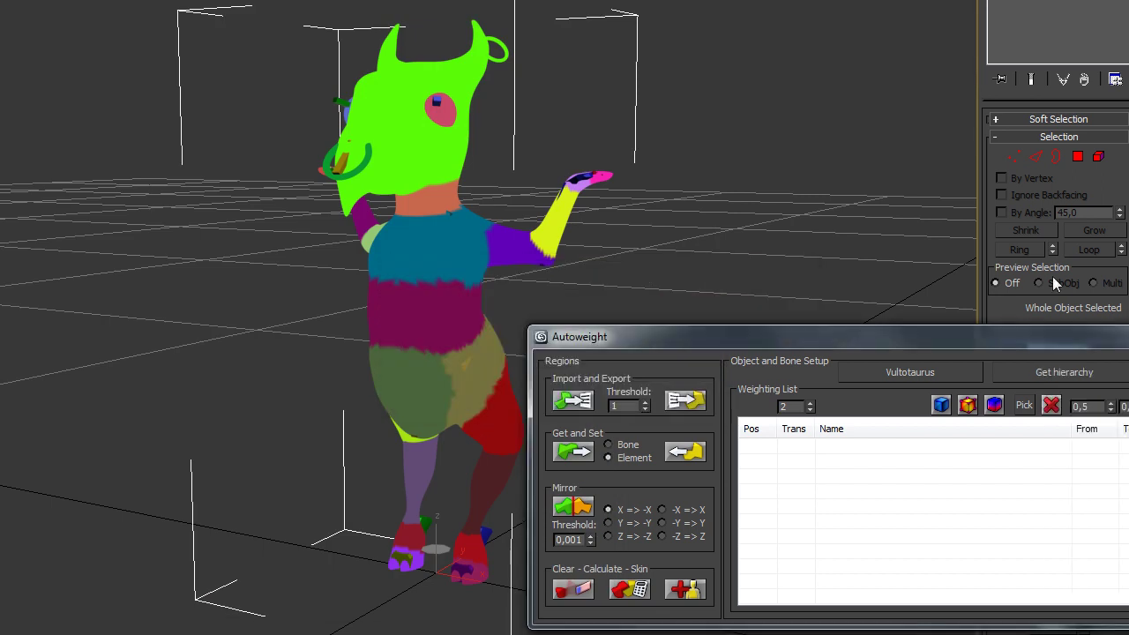